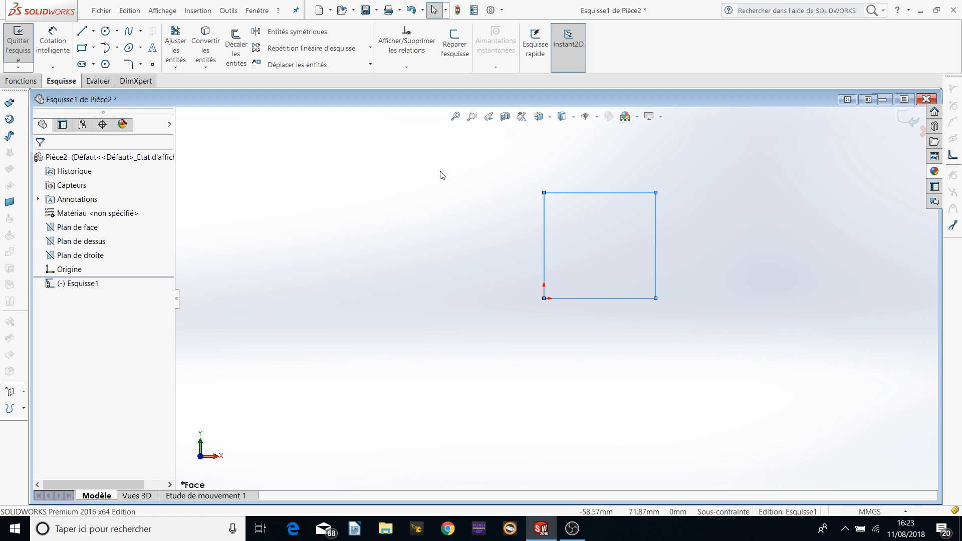
# - Dimension the square sketch with a height of 50 mm on its left edge and a width of 50 mm on its top edge
pyautogui.click(52, 45)
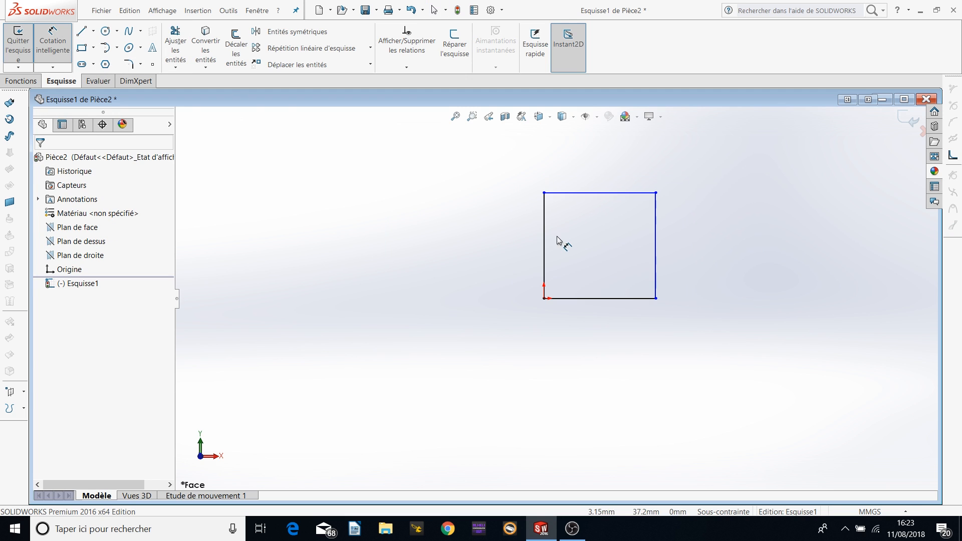
pyautogui.click(535, 222)
pyautogui.click(404, 209)
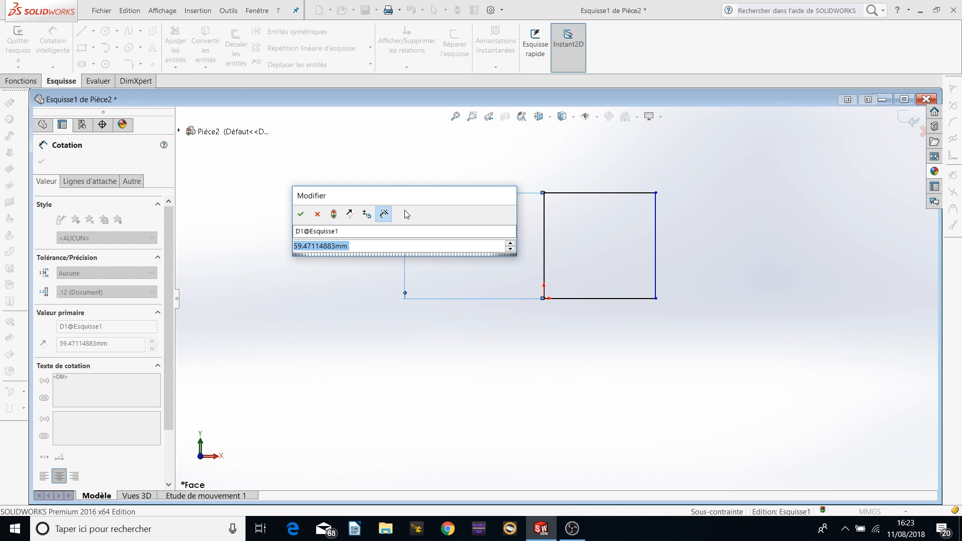
pyautogui.write('50')
pyautogui.press('Return')
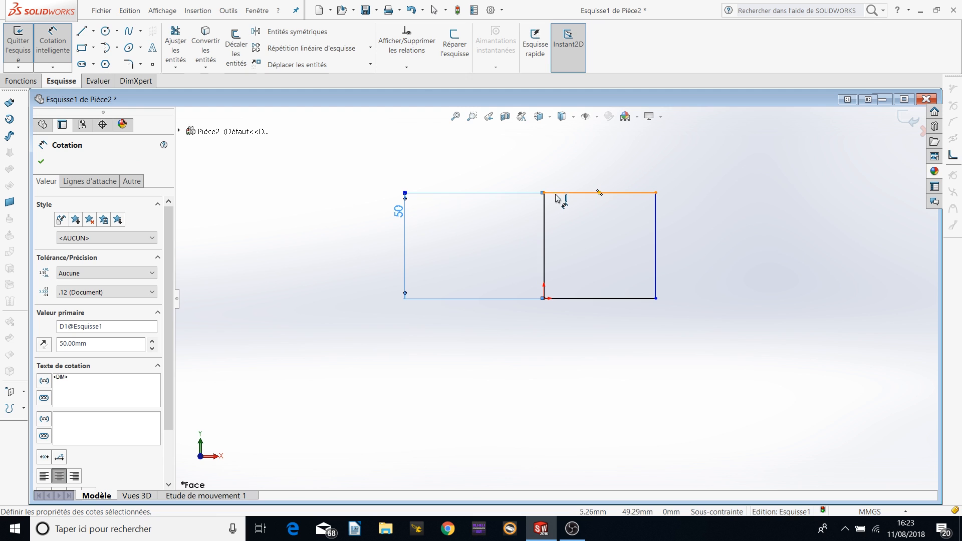
pyautogui.click(555, 196)
pyautogui.click(558, 178)
pyautogui.write('50')
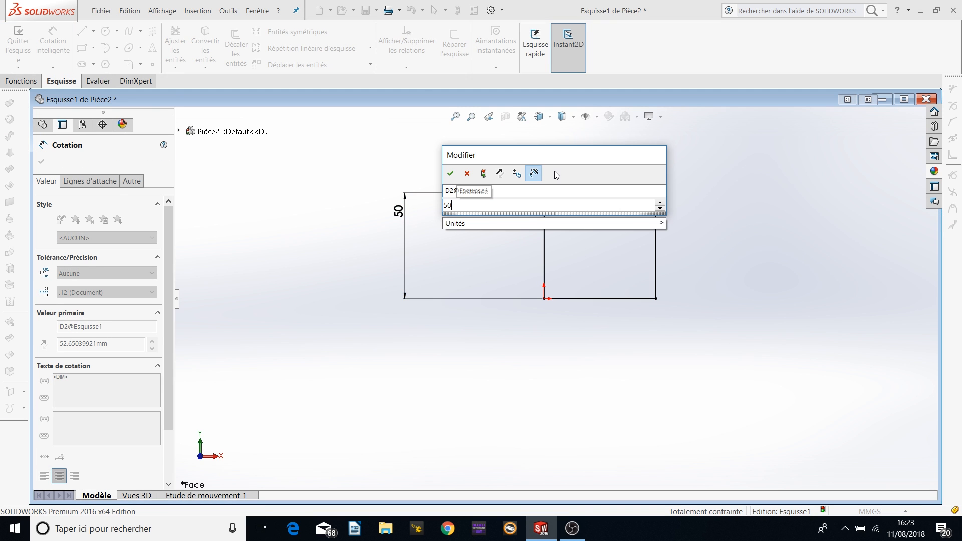
pyautogui.press('Return')
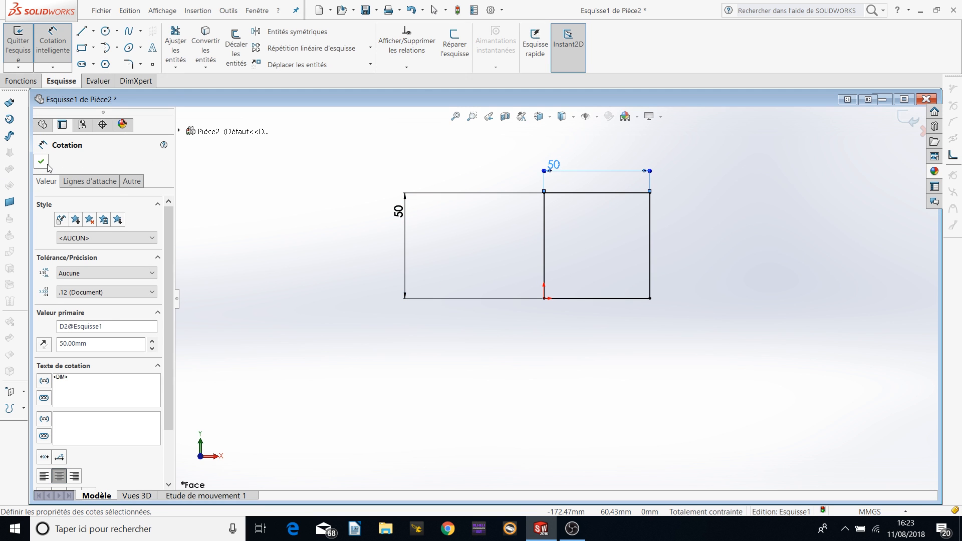
pyautogui.click(42, 161)
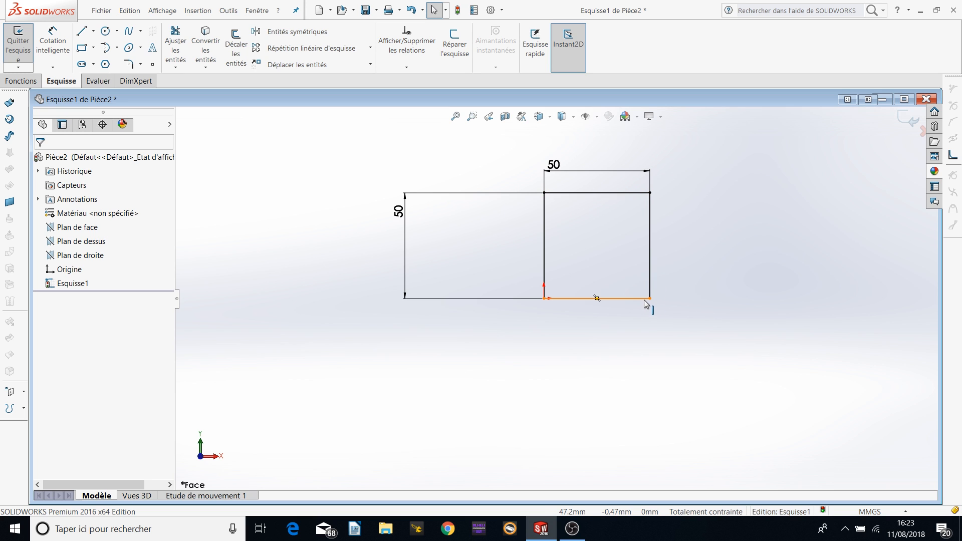
# - Round all four corners of the square with 3 mm sketch fillets, keeping the constrained corners
pyautogui.click(129, 64)
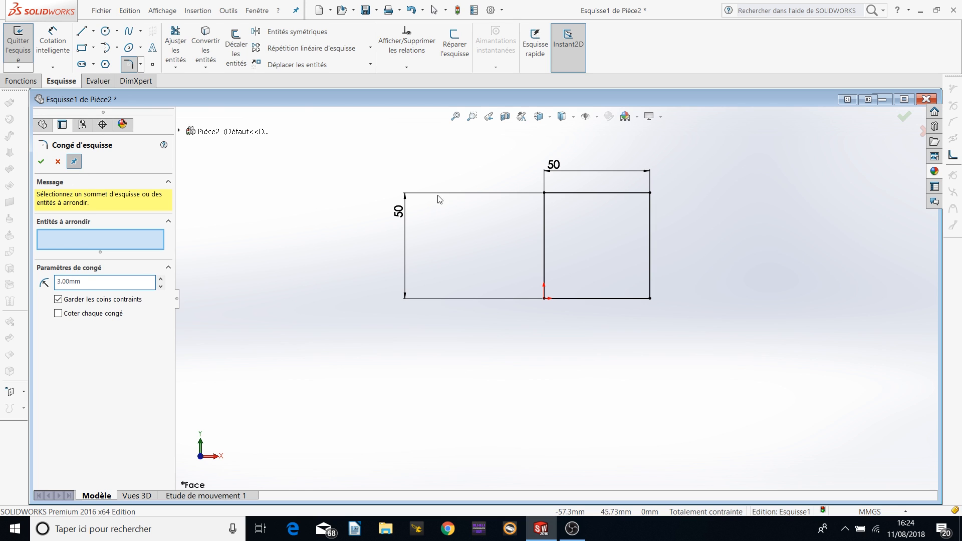
pyautogui.click(544, 193)
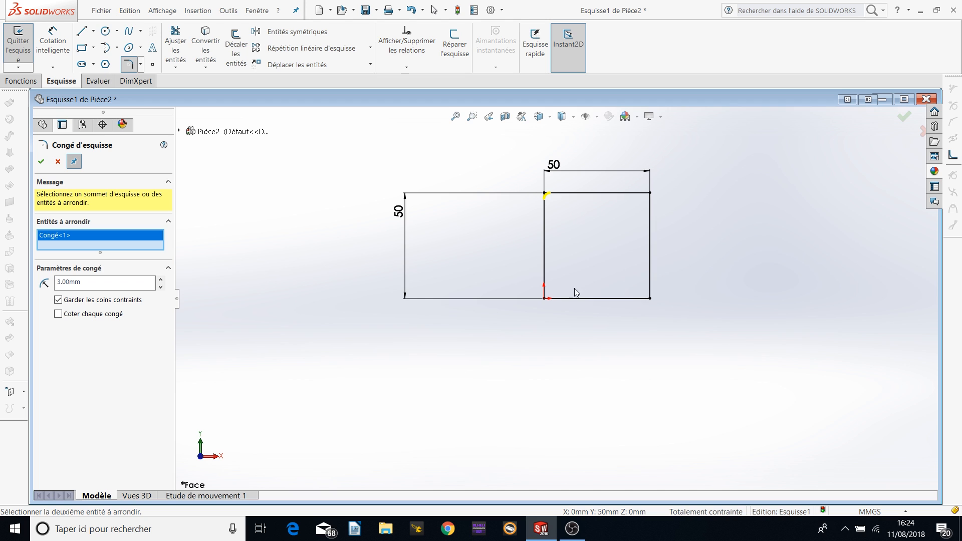
pyautogui.click(545, 298)
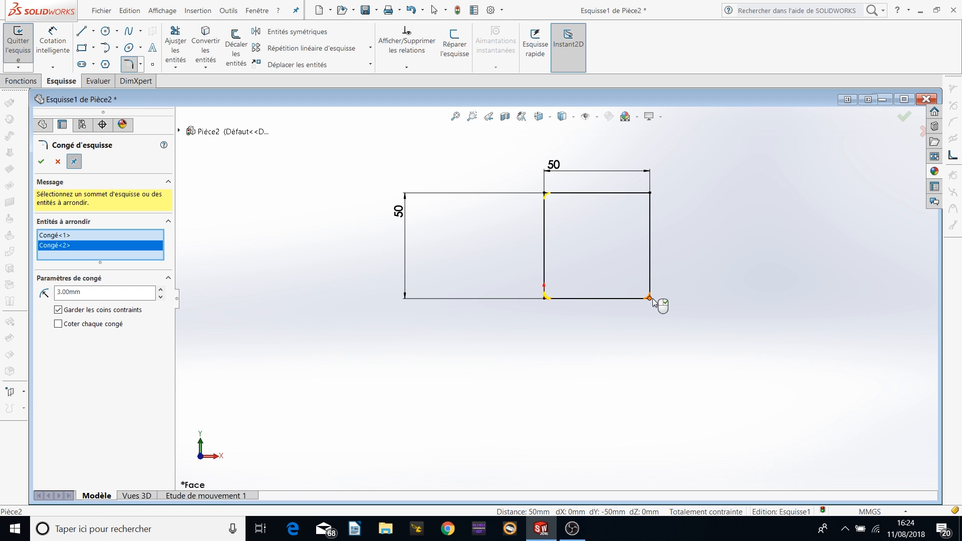
pyautogui.click(650, 299)
pyautogui.click(650, 193)
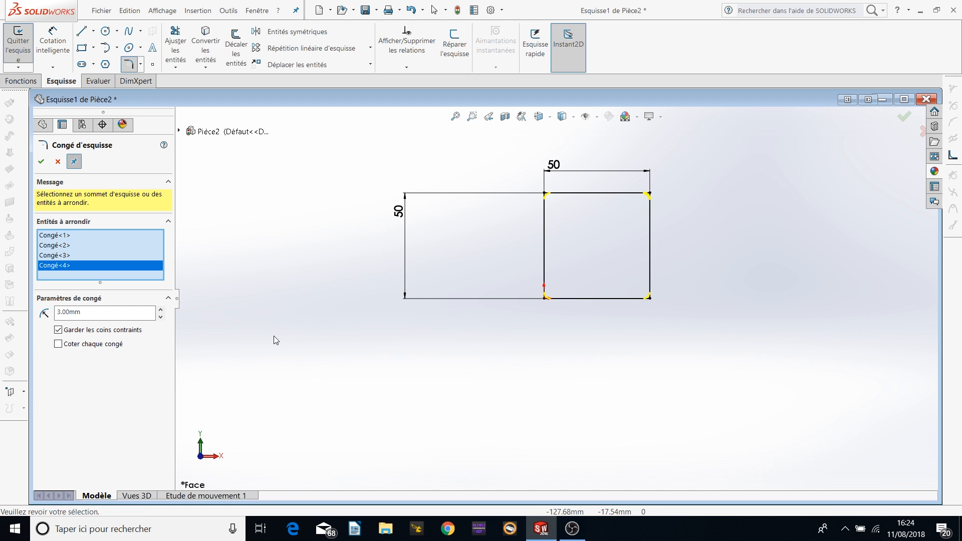
pyautogui.click(41, 162)
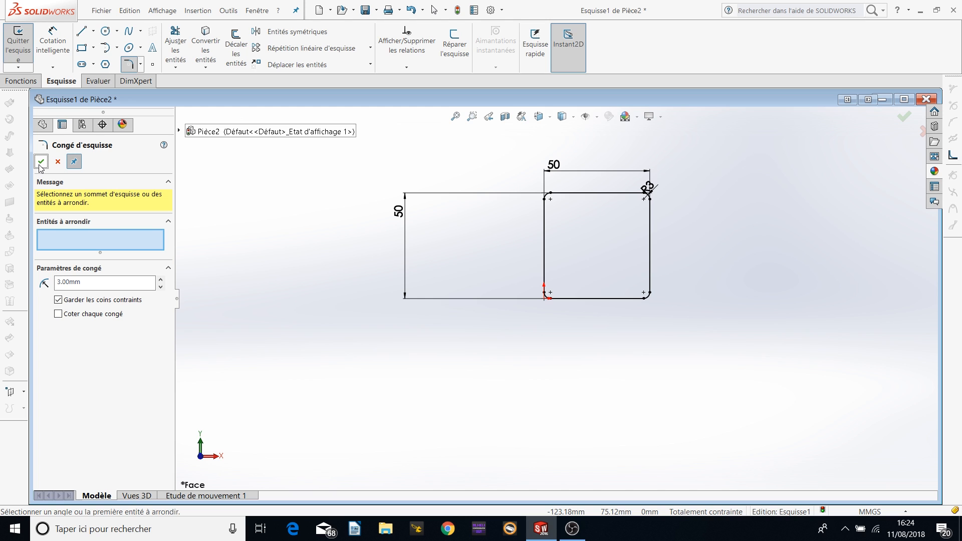
pyautogui.click(57, 162)
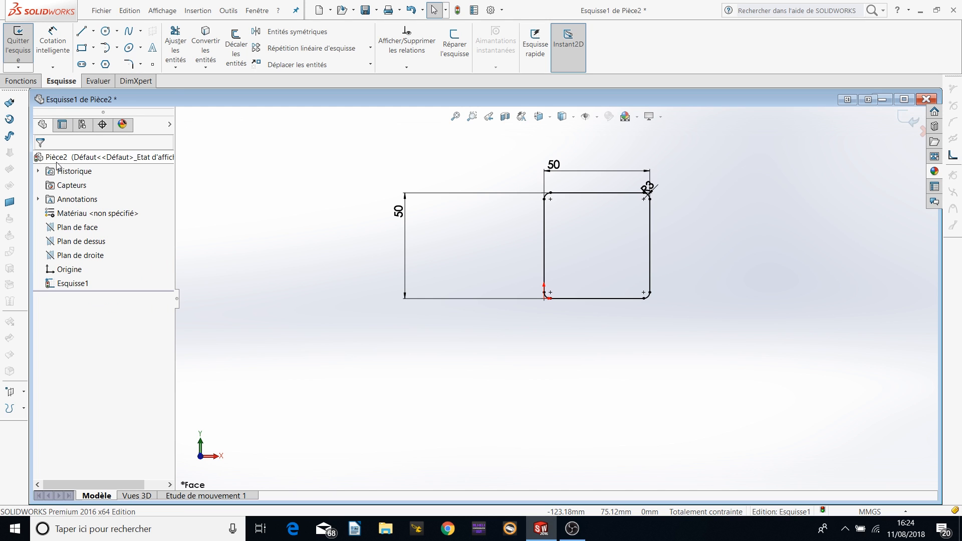
# - Draw a vertical centerline from the midpoint of the square's top edge down past its bottom edge
pyautogui.click(94, 32)
pyautogui.click(116, 58)
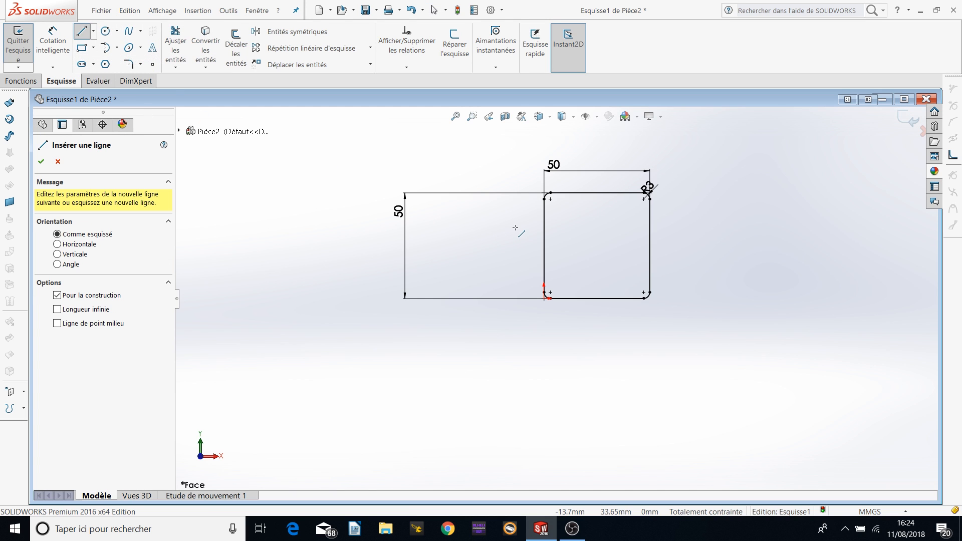
pyautogui.click(597, 192)
pyautogui.click(597, 372)
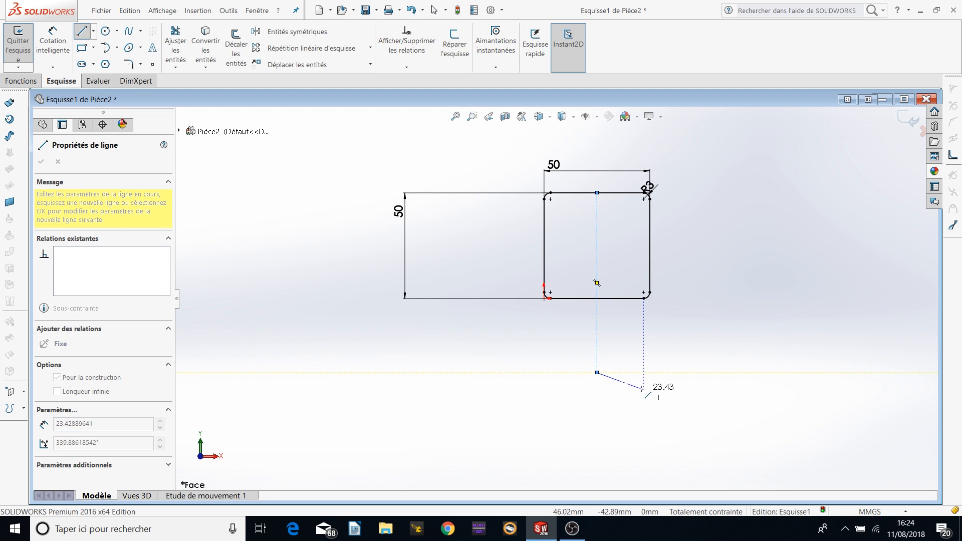
pyautogui.press('Escape')
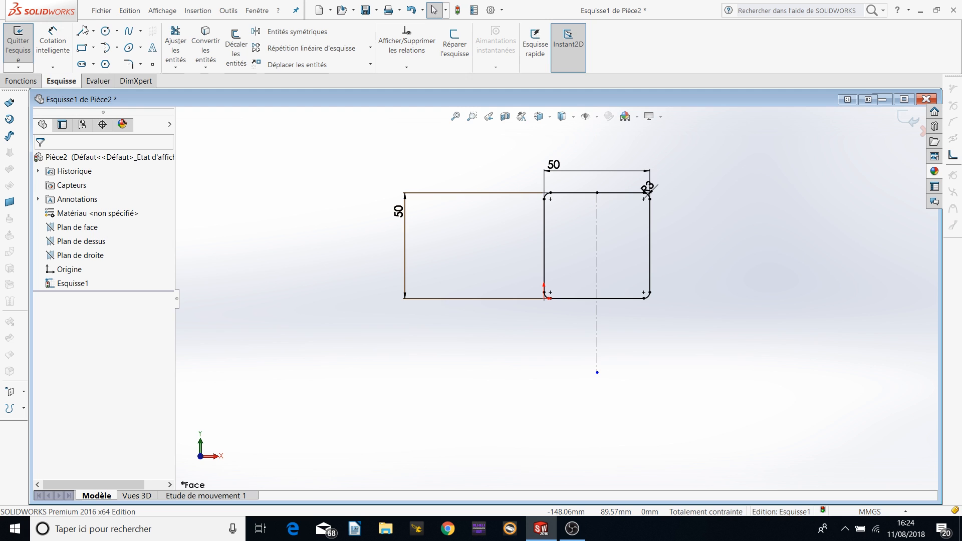
# - Draw a horizontal line about 68 mm long from the left edge's midpoint past the right edge and convert it to construction geometry
pyautogui.click(82, 32)
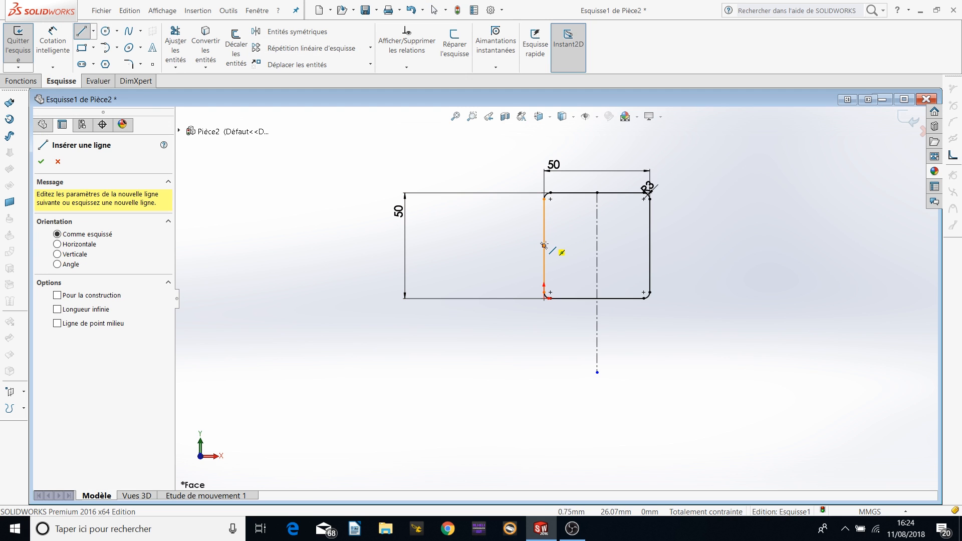
pyautogui.moveTo(543, 246); pyautogui.dragTo(687, 245)
pyautogui.press('Escape')
pyautogui.press('Escape')
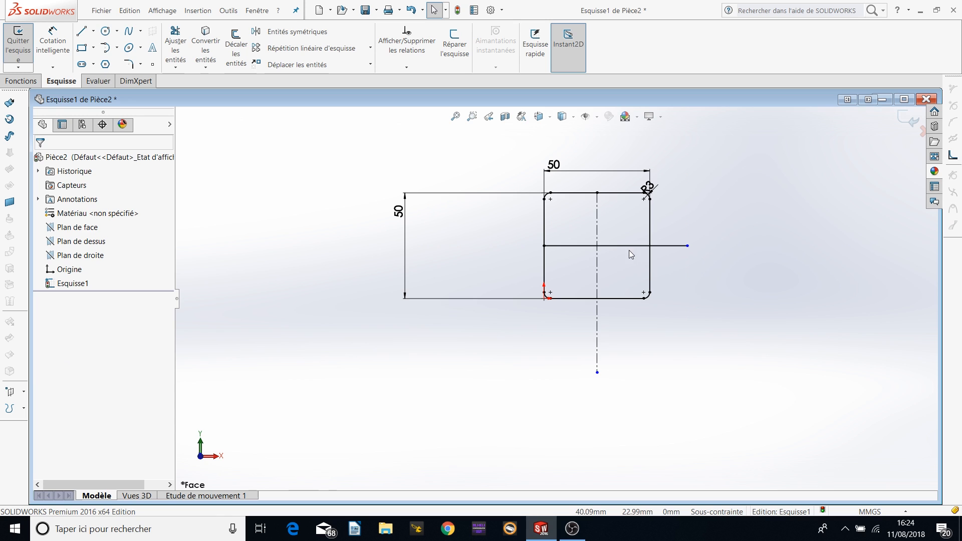
pyautogui.click(628, 247)
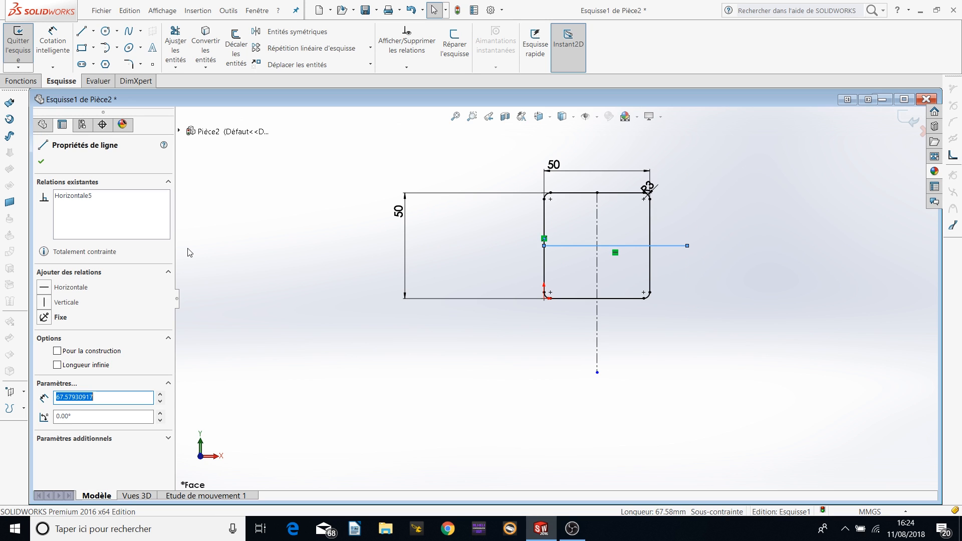
pyautogui.click(57, 351)
pyautogui.click(339, 197)
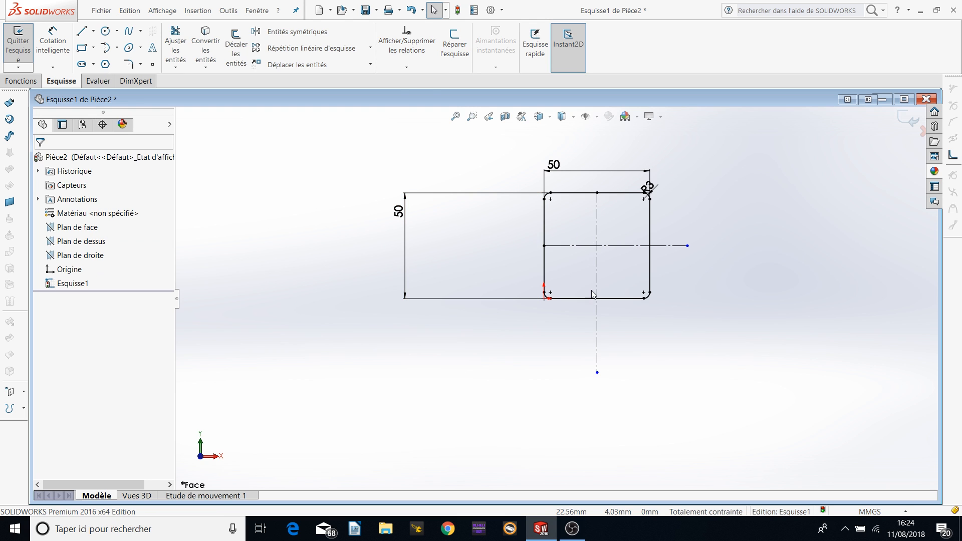
# - Sketch a circle about 6 mm in diameter in the upper-left quarter of the square
pyautogui.scroll(3, 501, 272)
pyautogui.scroll(-2, 501, 270)
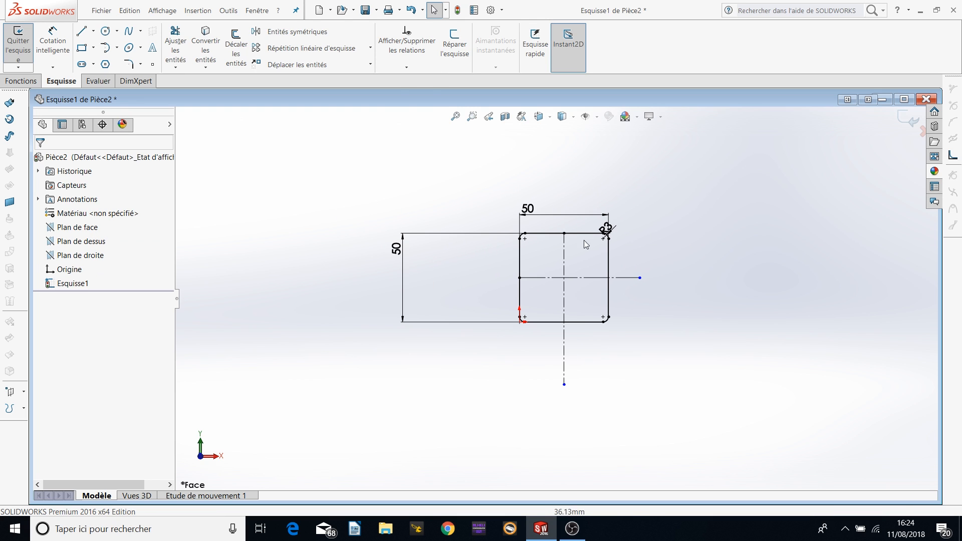
pyautogui.scroll(-3, 583, 243)
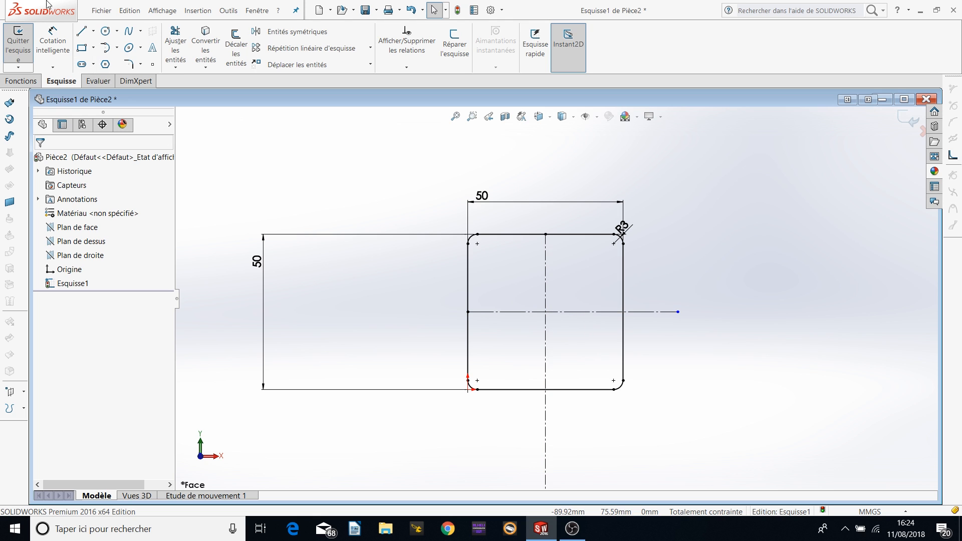
pyautogui.click(105, 31)
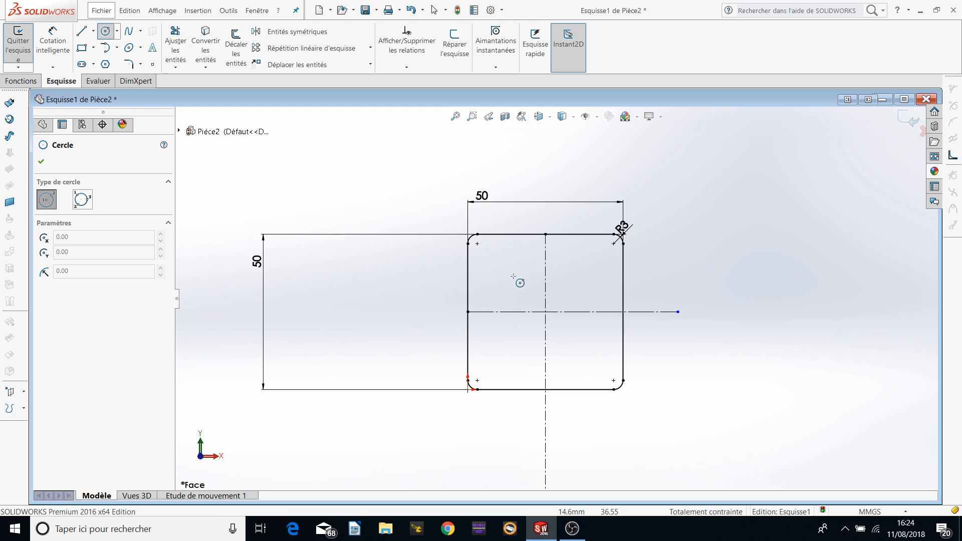
pyautogui.scroll(-1, 513, 286)
pyautogui.click(493, 269)
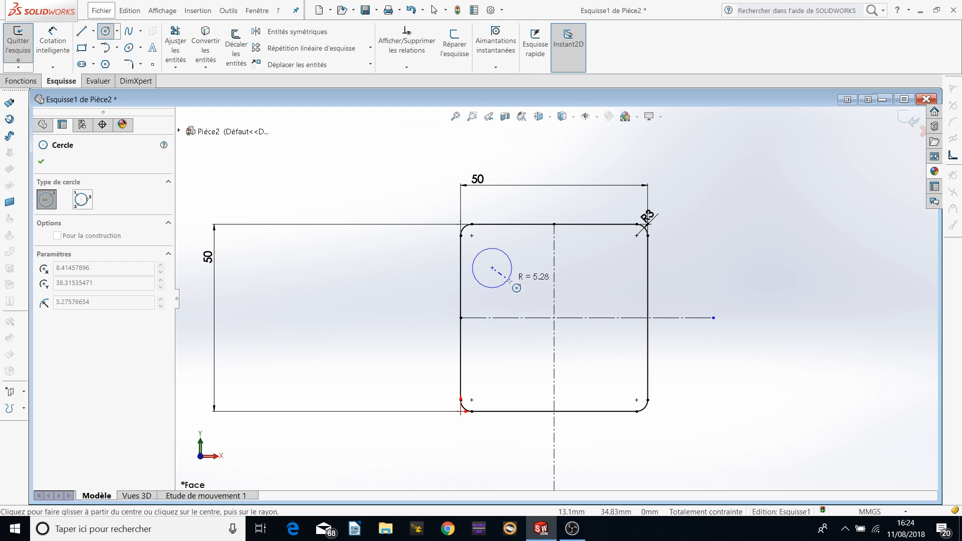
pyautogui.click(503, 273)
pyautogui.press('Escape')
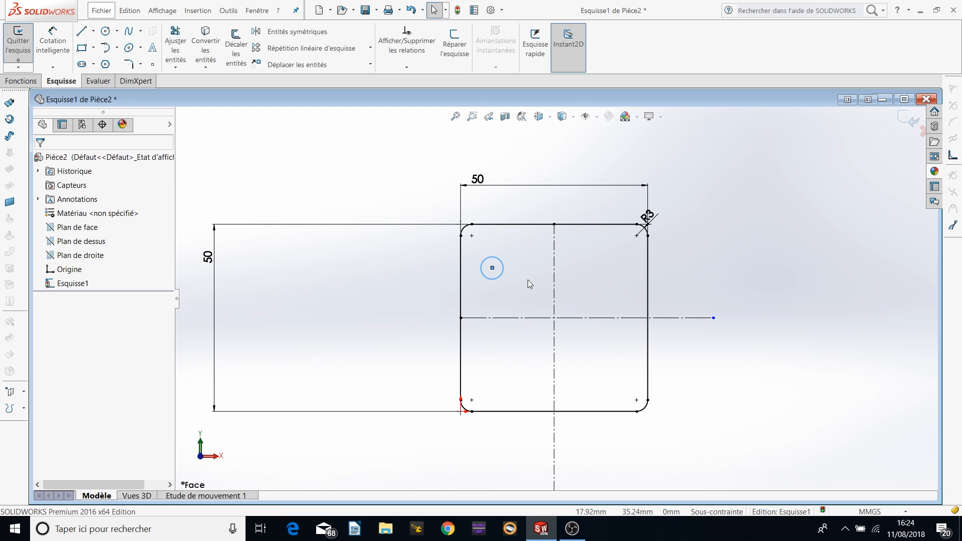
# - Set the circle's diameter to 3.2 mm and place the dimension above the circle
pyautogui.click(53, 44)
pyautogui.click(484, 260)
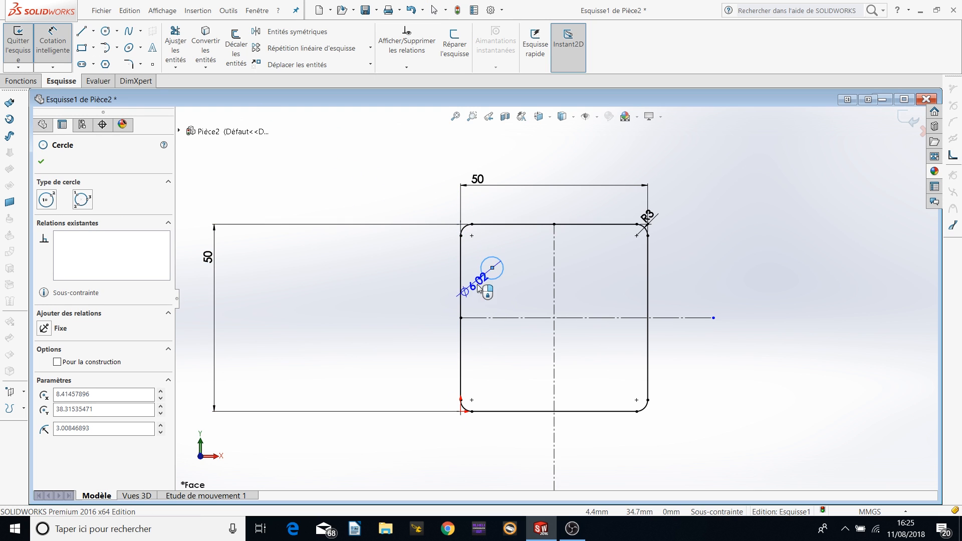
pyautogui.click(489, 298)
pyautogui.write('3')
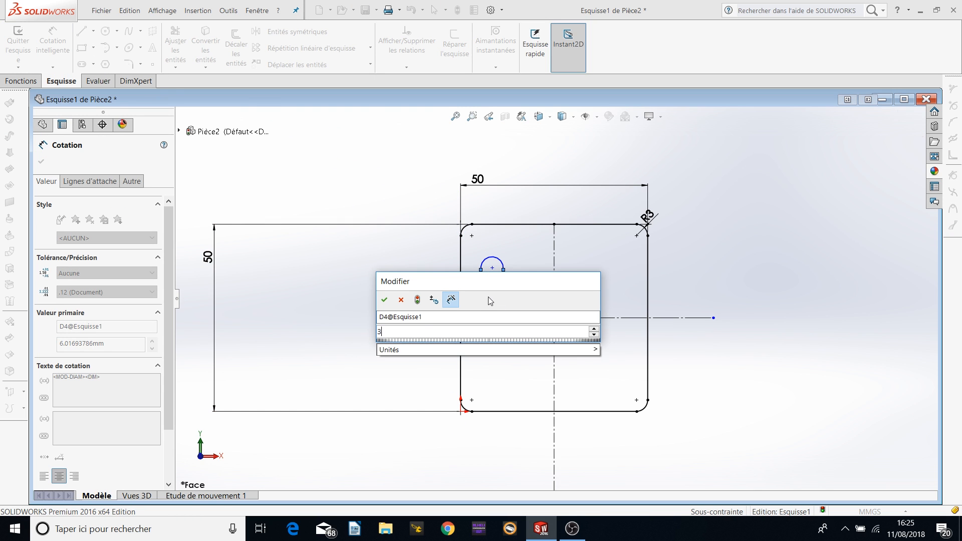
pyautogui.write('.2')
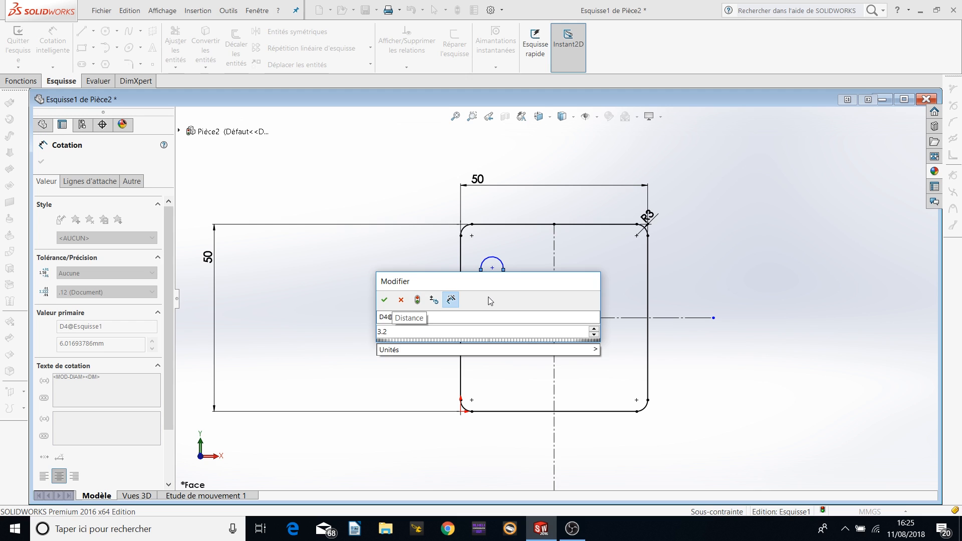
pyautogui.press('Return')
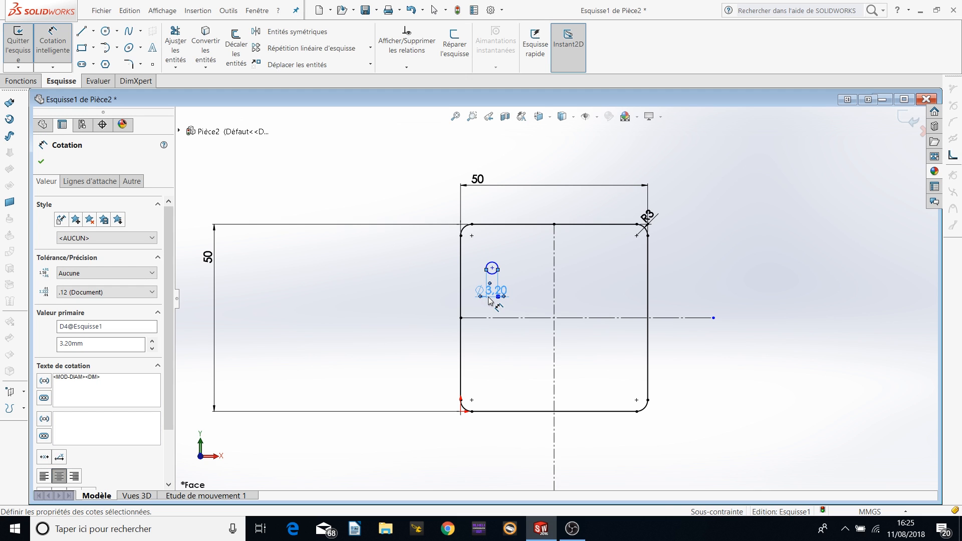
pyautogui.moveTo(489, 299); pyautogui.dragTo(496, 238)
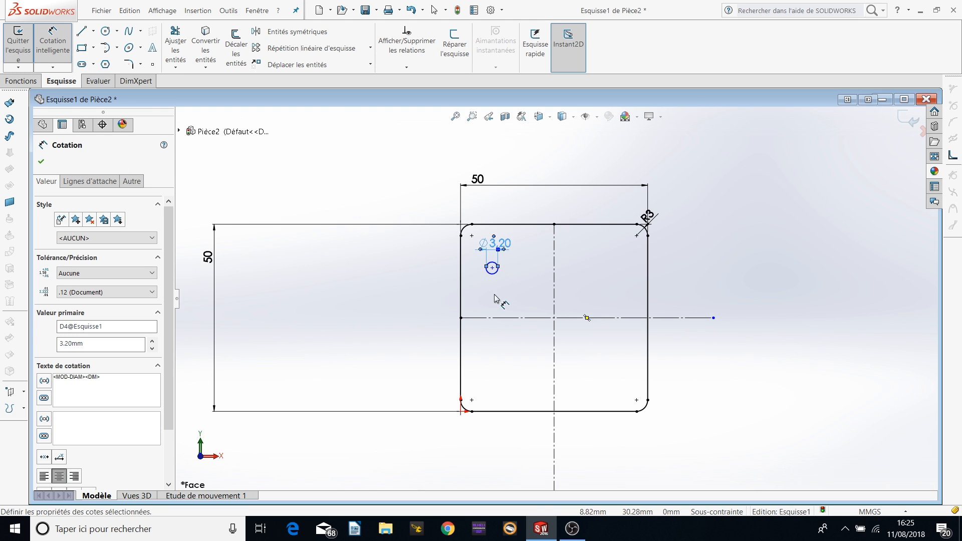
# - Dimension the circle's centre 15.25 mm above the horizontal centerline
pyautogui.click(492, 269)
pyautogui.click(487, 317)
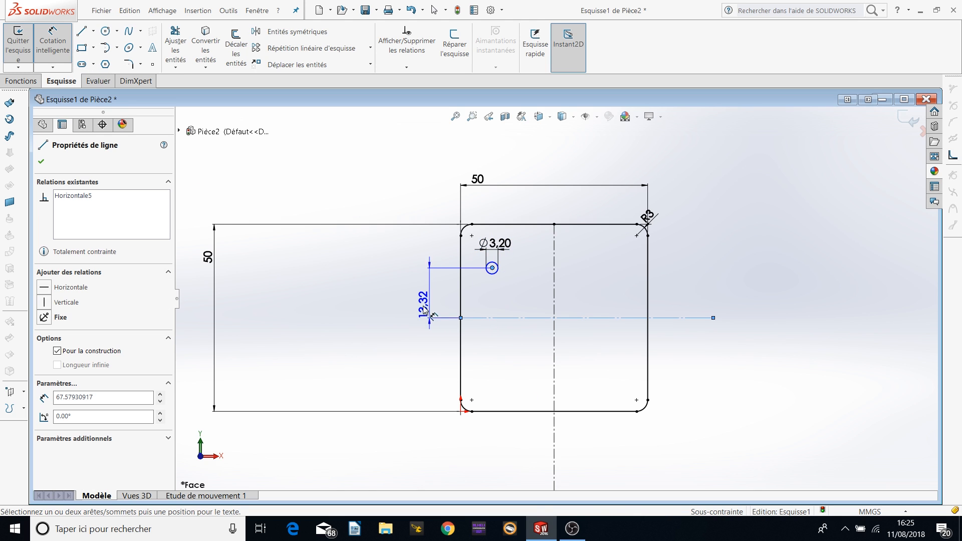
pyautogui.click(367, 302)
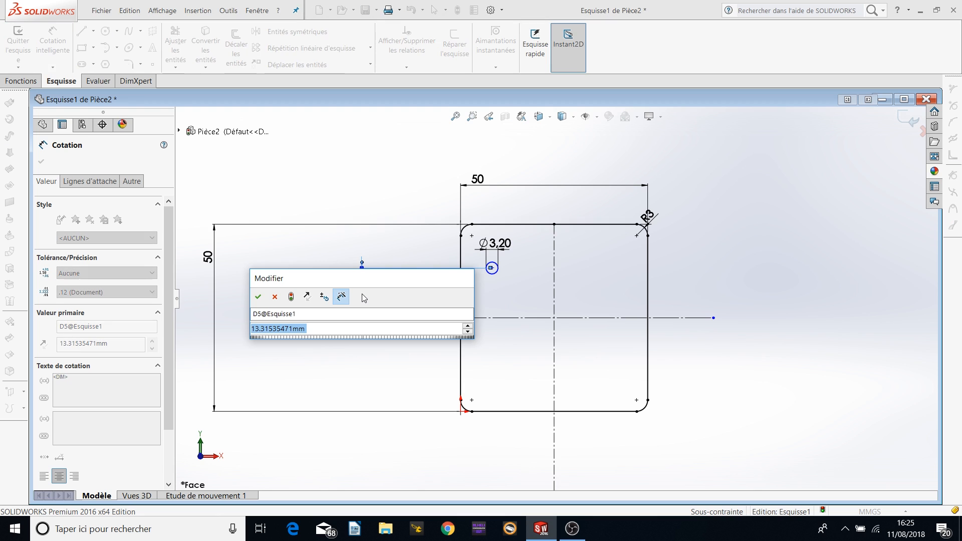
pyautogui.write('15,')
pyautogui.write('25')
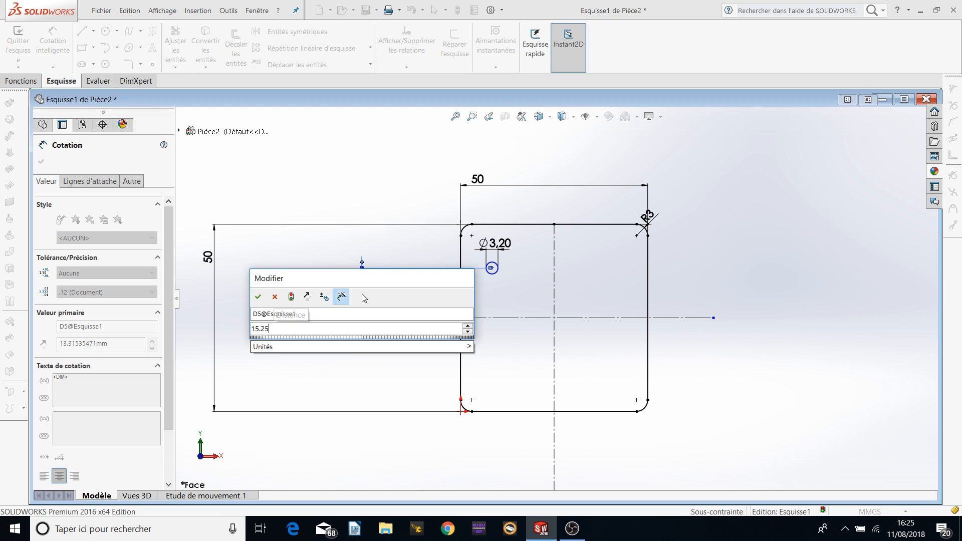
pyautogui.press('Return')
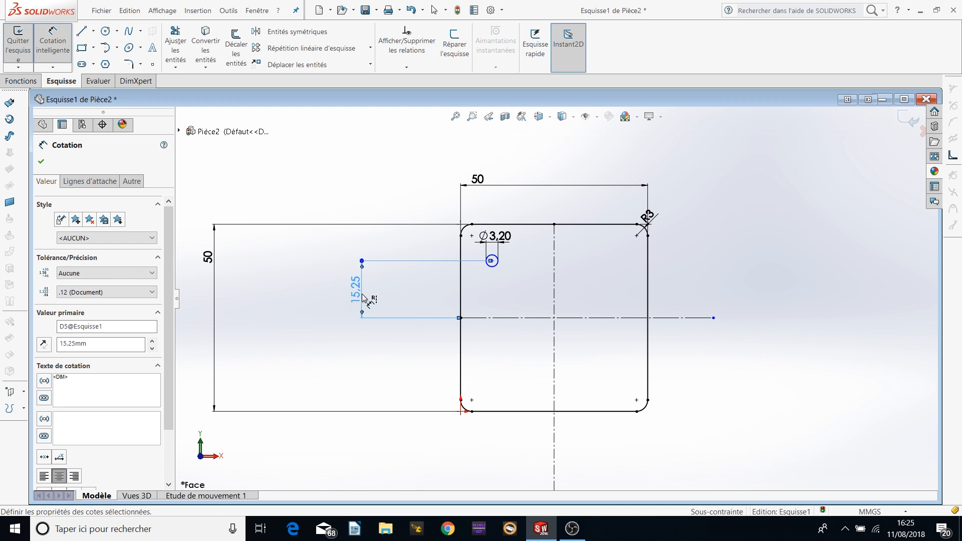
# - Dimension the hole's centre 15.25 mm from the vertical centerline and place that dimension above the plate's upper edge
pyautogui.scroll(-3, 495, 266)
pyautogui.click(498, 264)
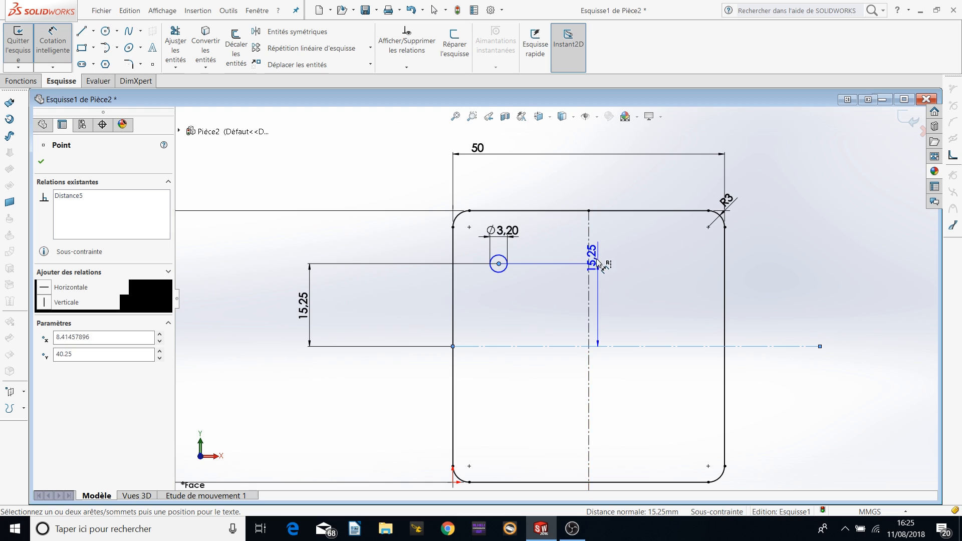
pyautogui.click(589, 255)
pyautogui.click(561, 248)
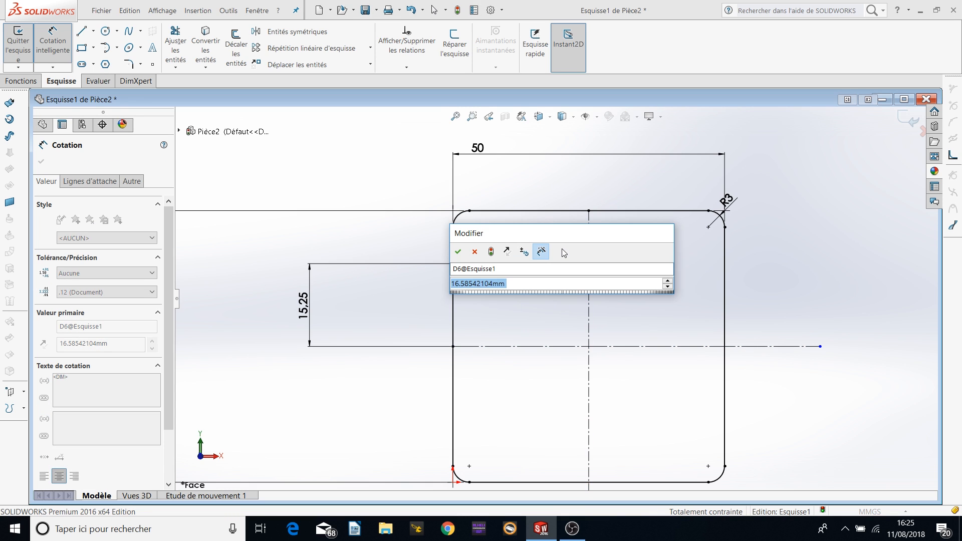
pyautogui.write('15.')
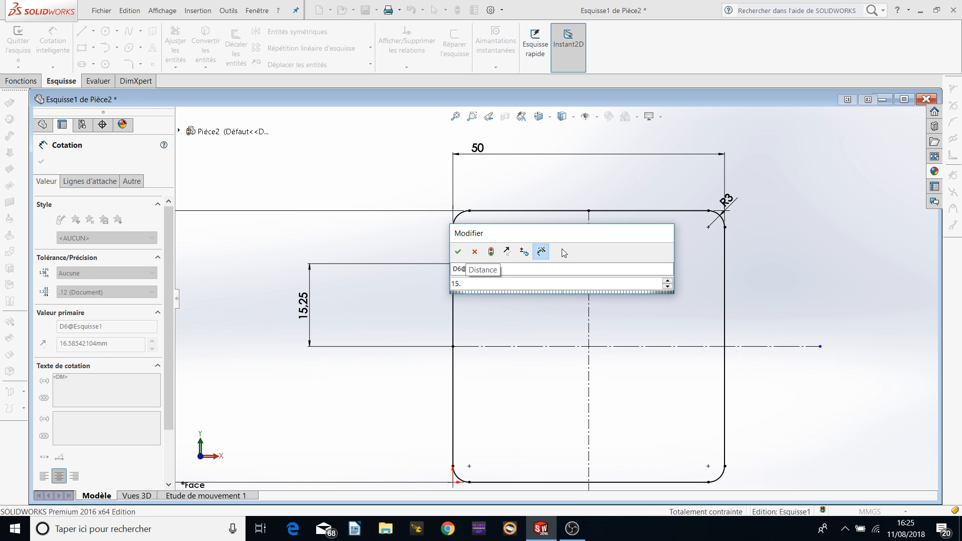
pyautogui.write('25')
pyautogui.press('Return')
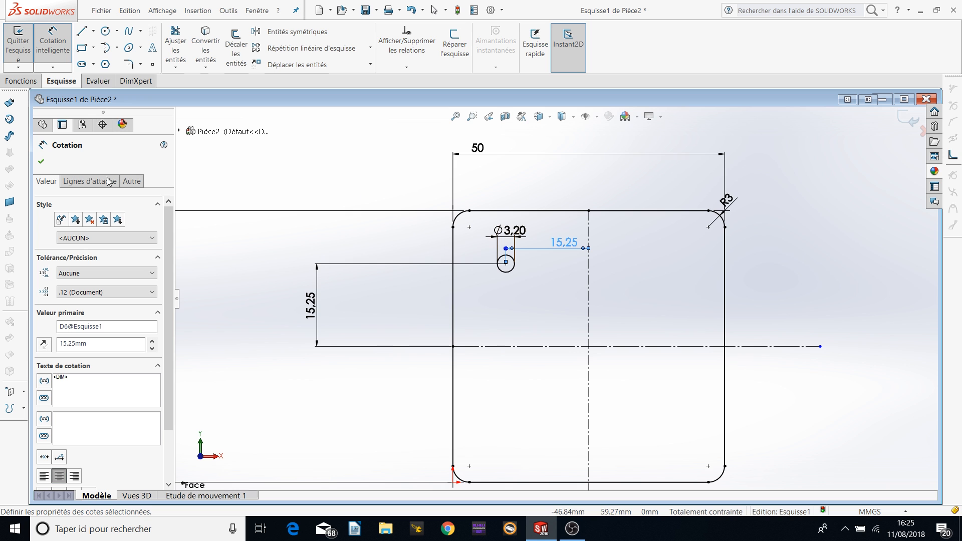
pyautogui.click(41, 162)
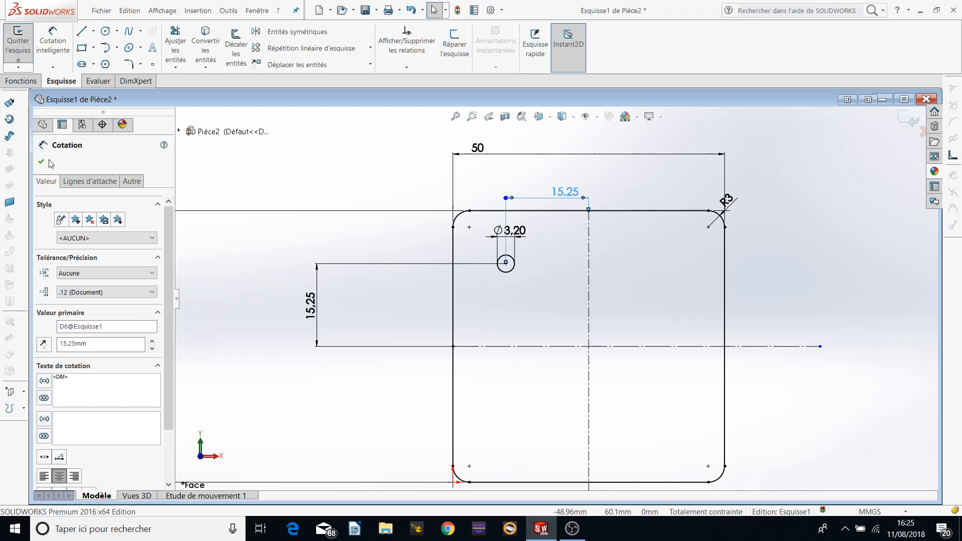
pyautogui.press('Escape')
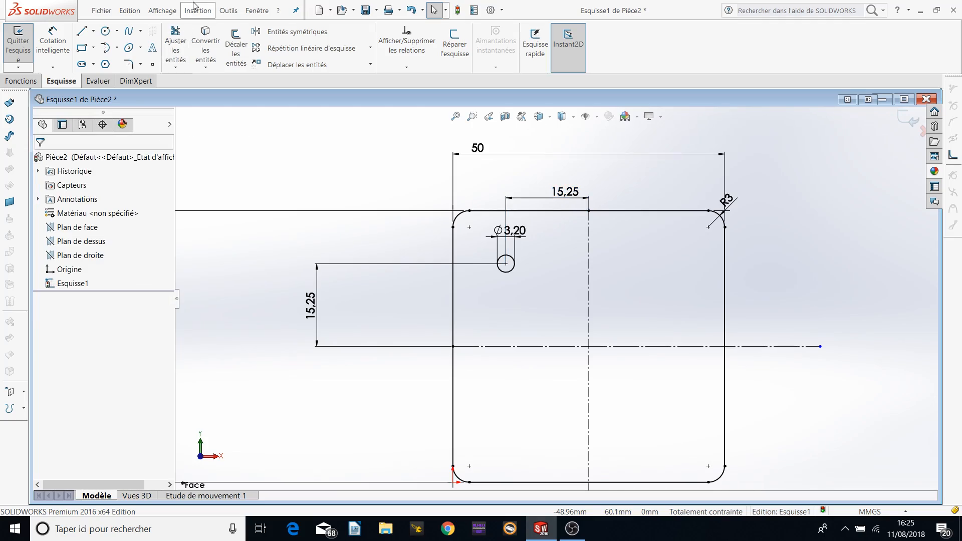
# - Mirror the 3.2 mm circle about the vertical centerline, keeping the original
pyautogui.click(297, 32)
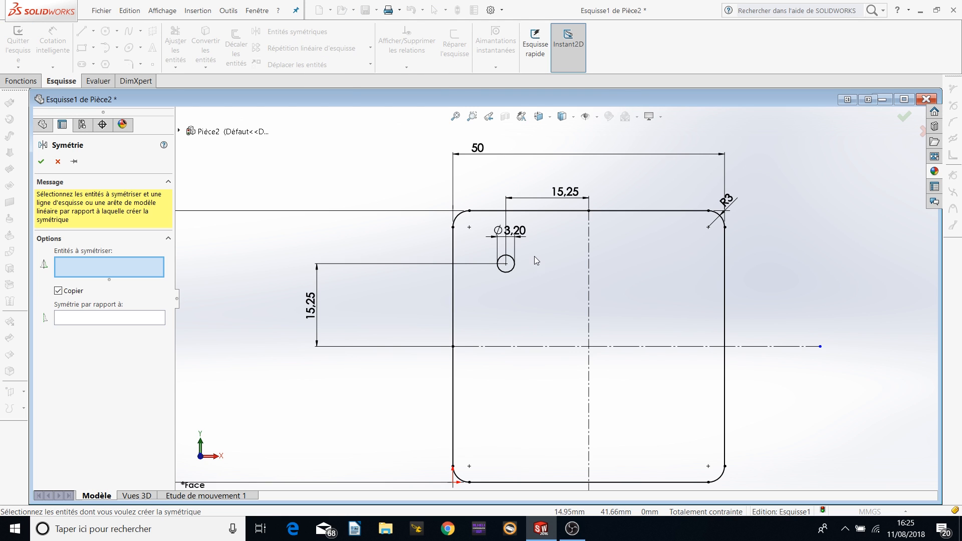
pyautogui.click(507, 273)
pyautogui.click(81, 320)
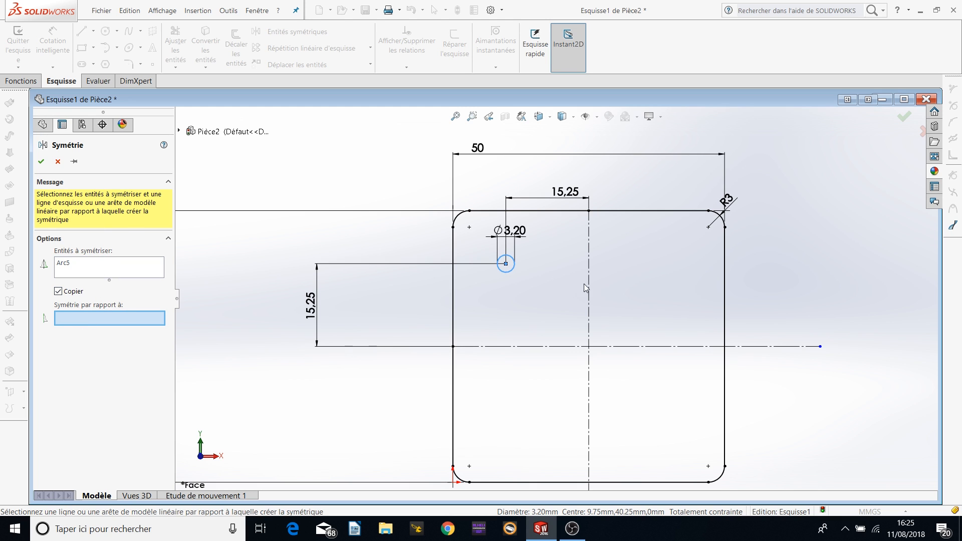
pyautogui.click(588, 260)
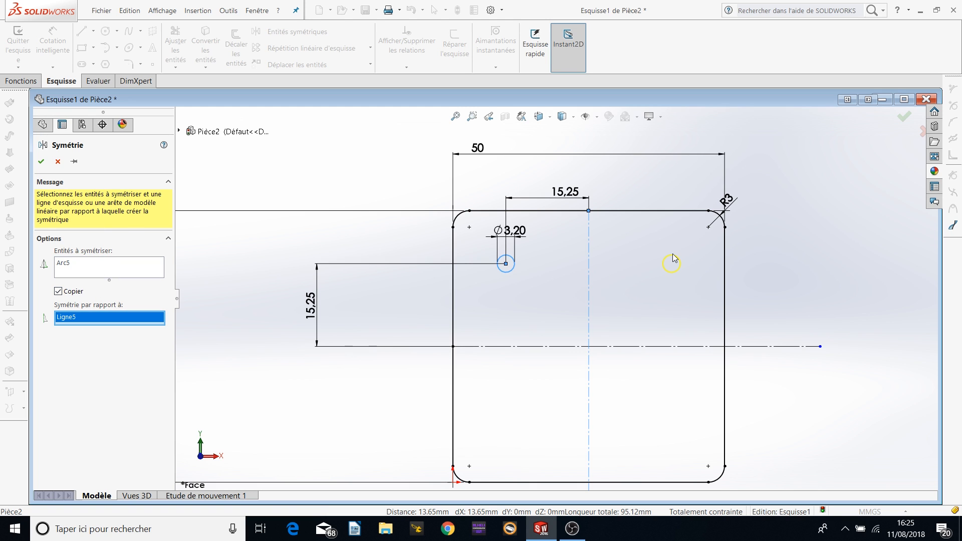
pyautogui.click(41, 161)
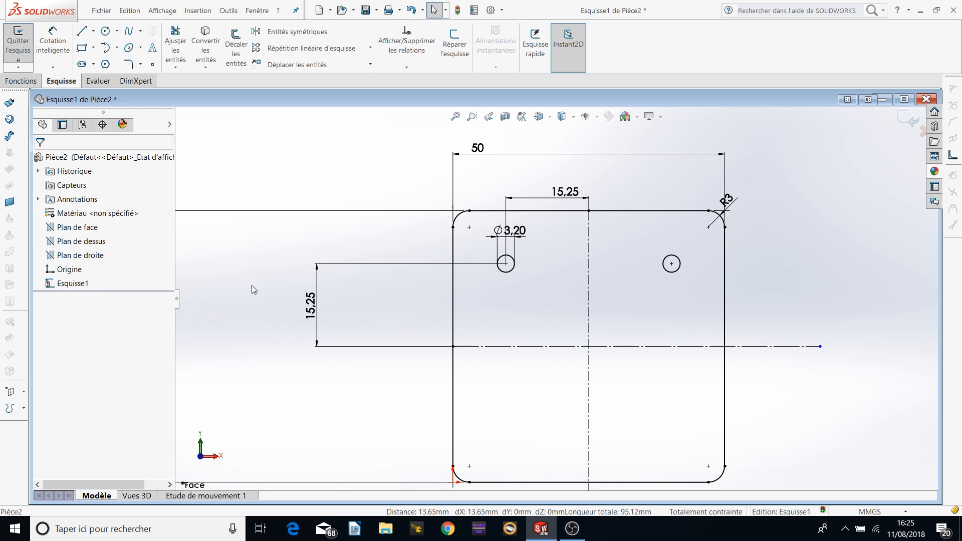
# - Mirror both upper circles about the horizontal centerline to complete the four-hole pattern
pyautogui.press('Return')
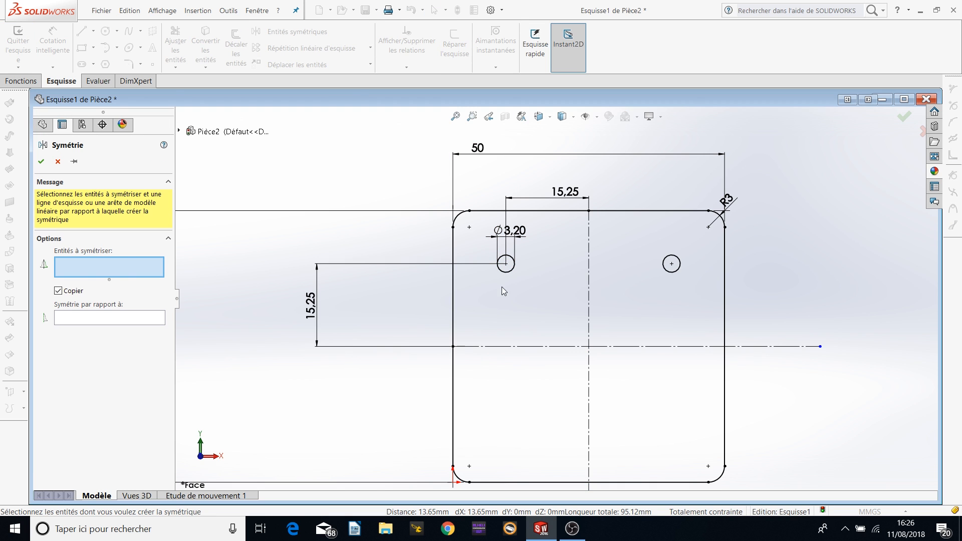
pyautogui.click(508, 271)
pyautogui.click(672, 272)
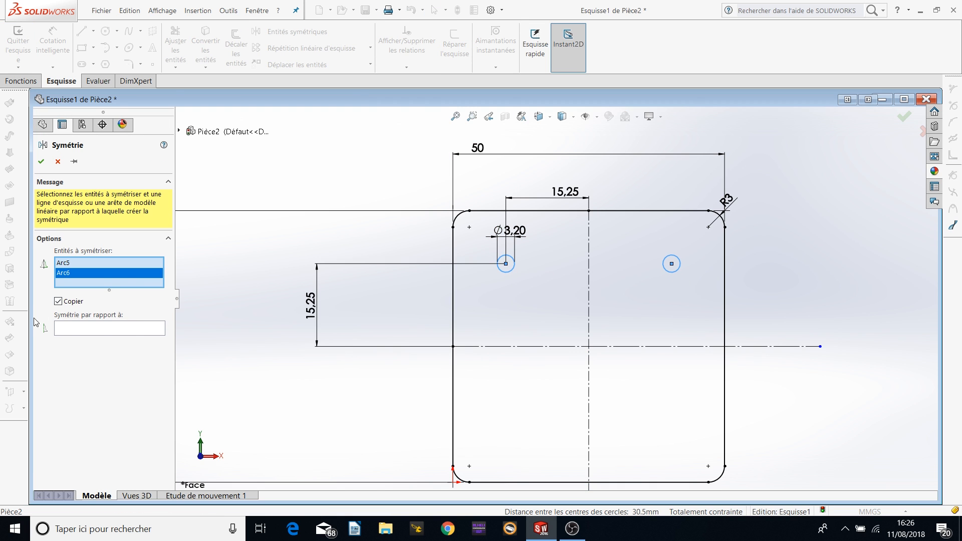
pyautogui.click(78, 330)
pyautogui.click(516, 346)
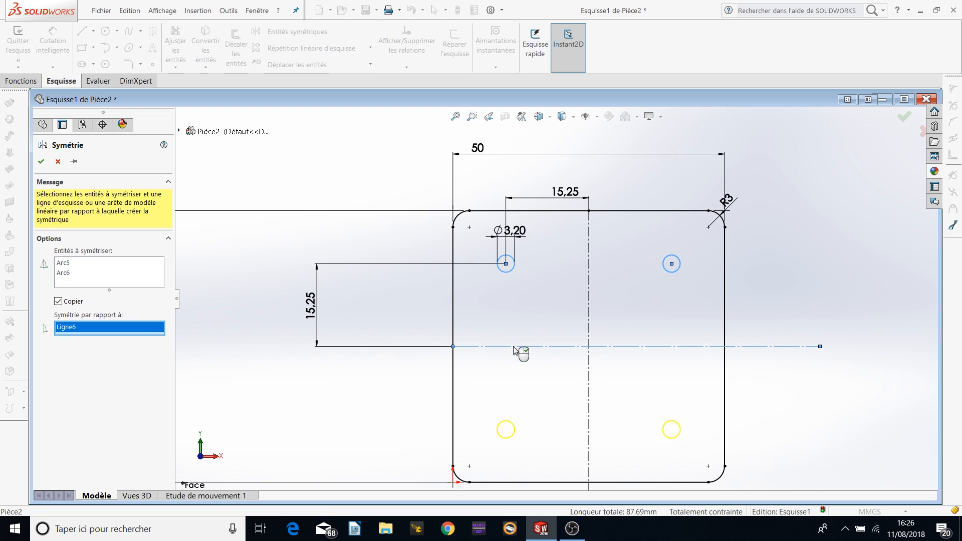
pyautogui.click(42, 162)
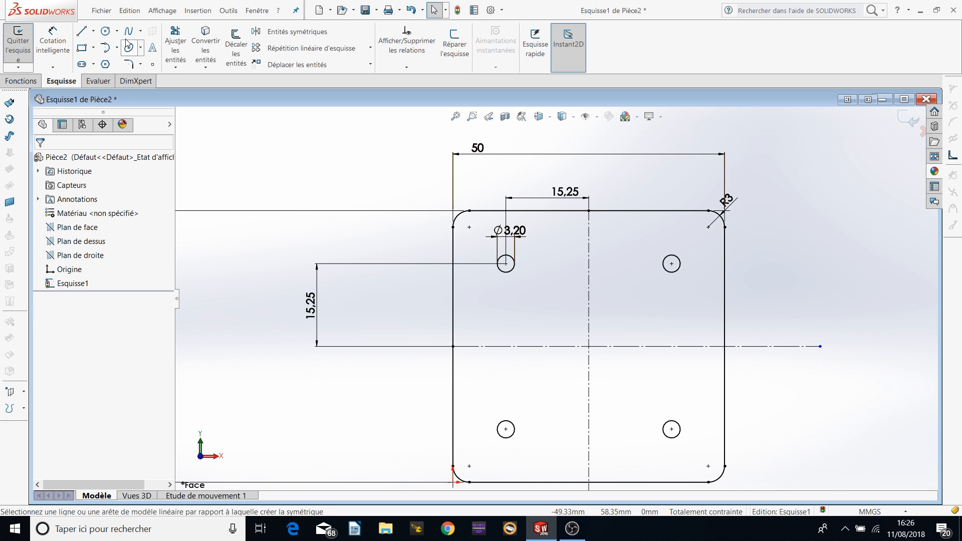
# - Draw a diagonal line about 33 mm long from the vertical centerline past the plate's upper edge and convert it to construction geometry
pyautogui.click(88, 33)
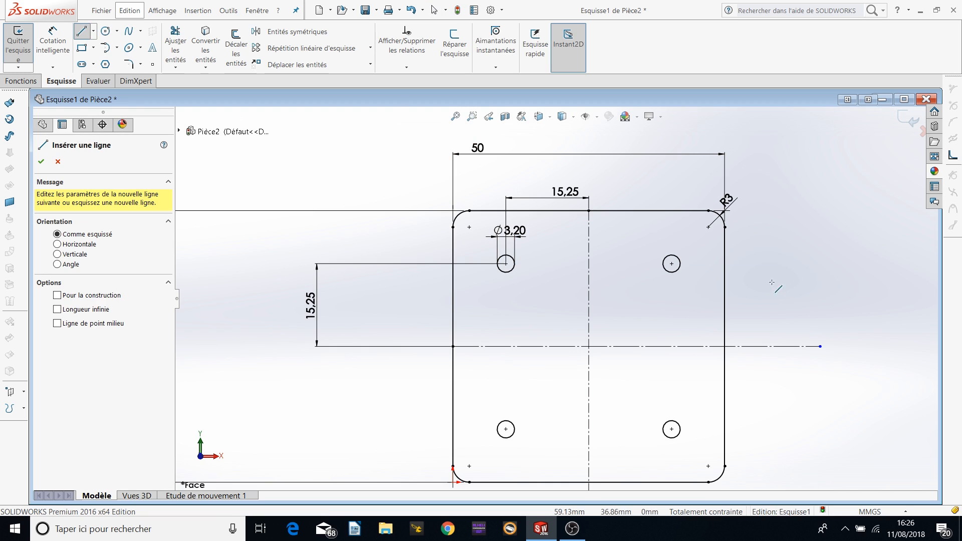
pyautogui.click(588, 318)
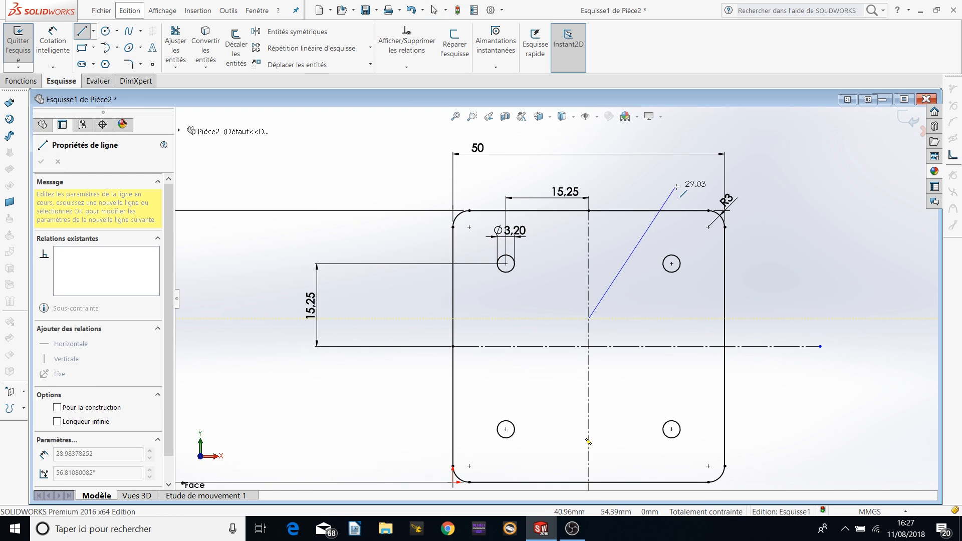
pyautogui.click(705, 179)
pyautogui.press('Escape')
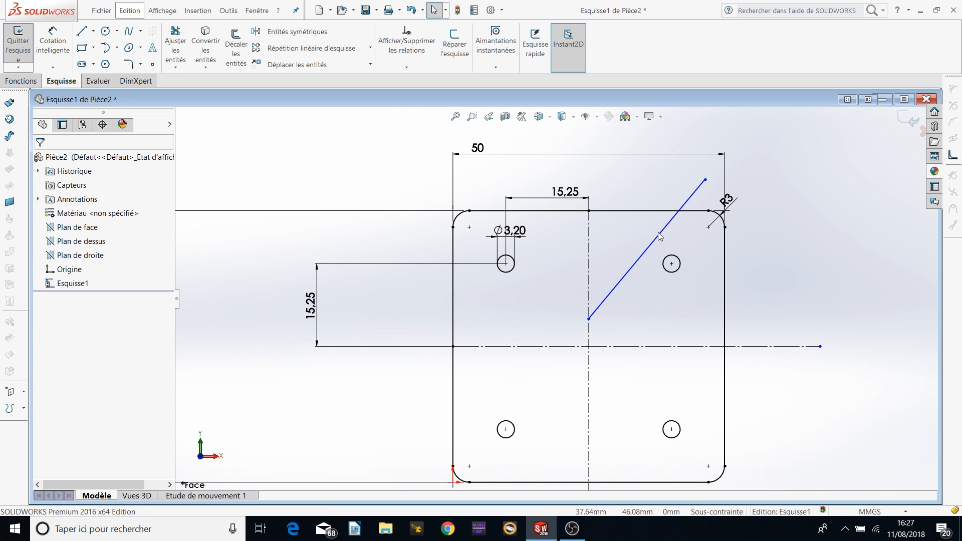
pyautogui.click(646, 249)
pyautogui.click(57, 351)
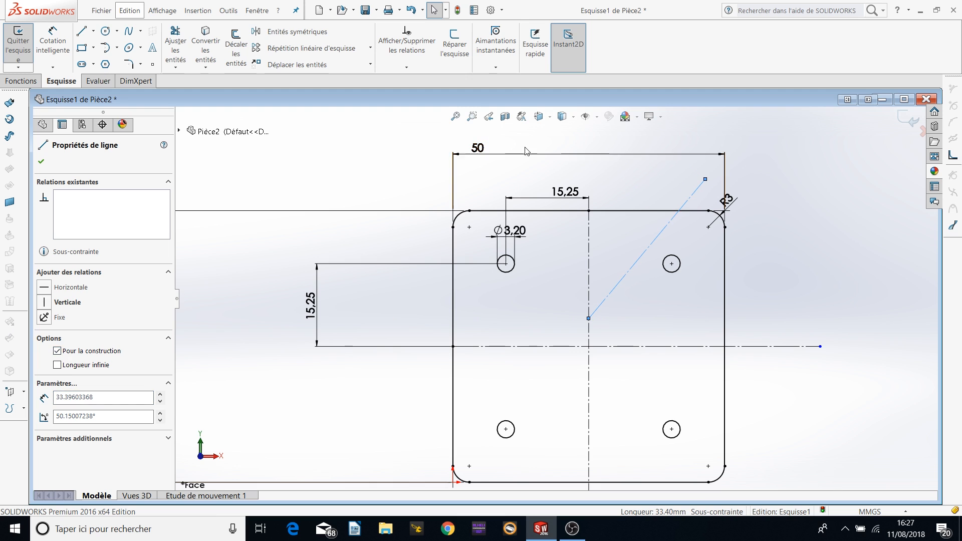
pyautogui.press('Escape')
# - Make the diagonal's lower endpoint coincident with the horizontal centerline and the diagonal itself coincident with the upper-right hole's centre
pyautogui.click(588, 319)
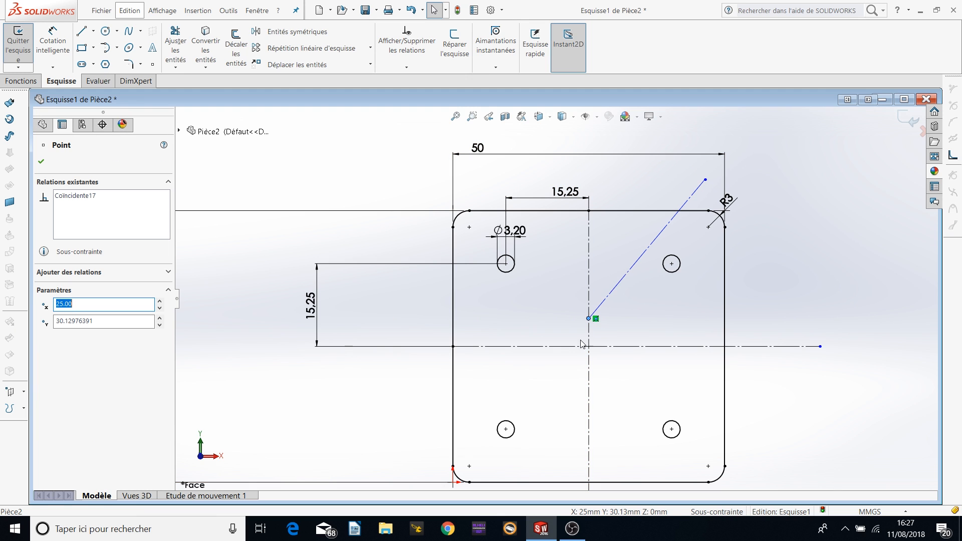
pyautogui.keyDown('ctrl'); pyautogui.click(576, 346); pyautogui.keyUp('ctrl')
pyautogui.click(43, 355)
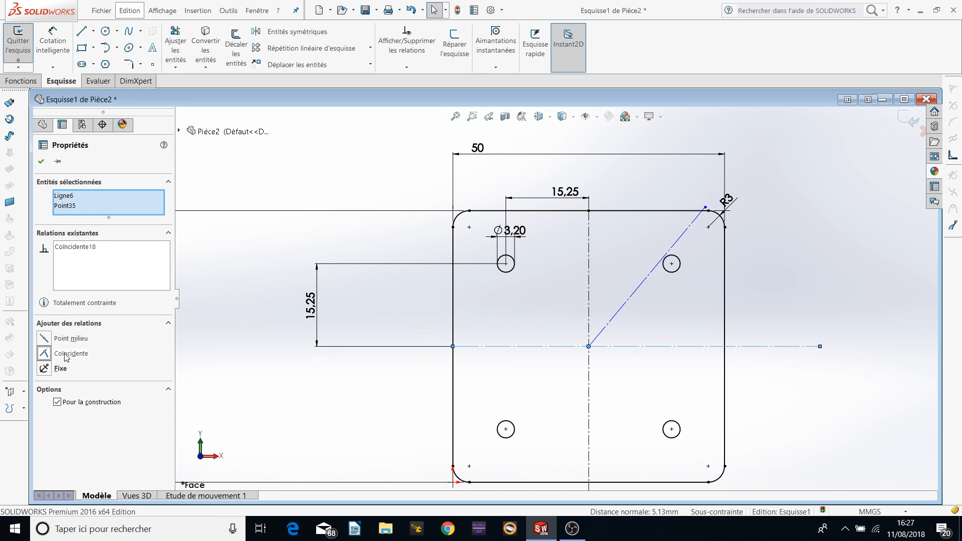
pyautogui.press('Escape')
pyautogui.click(669, 255)
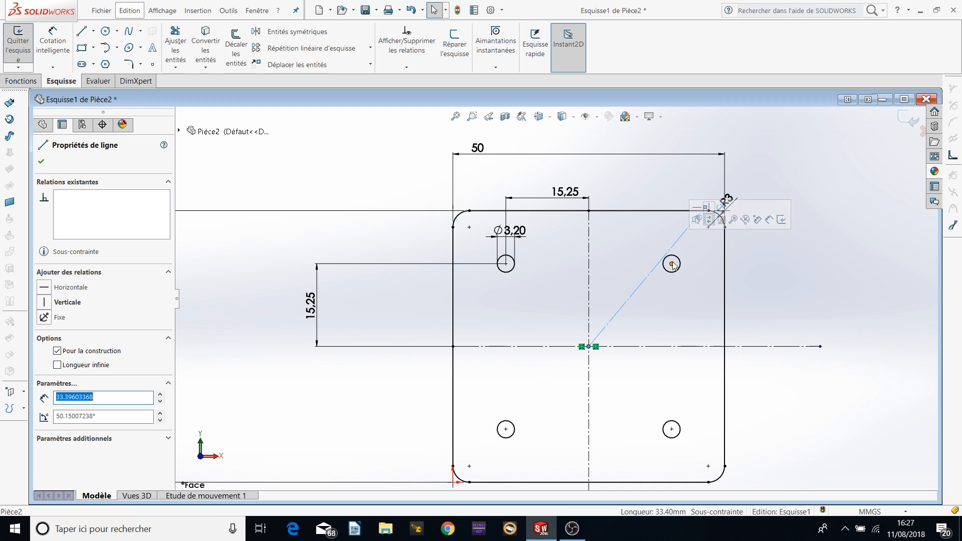
pyautogui.keyDown('ctrl'); pyautogui.click(671, 263); pyautogui.keyUp('ctrl')
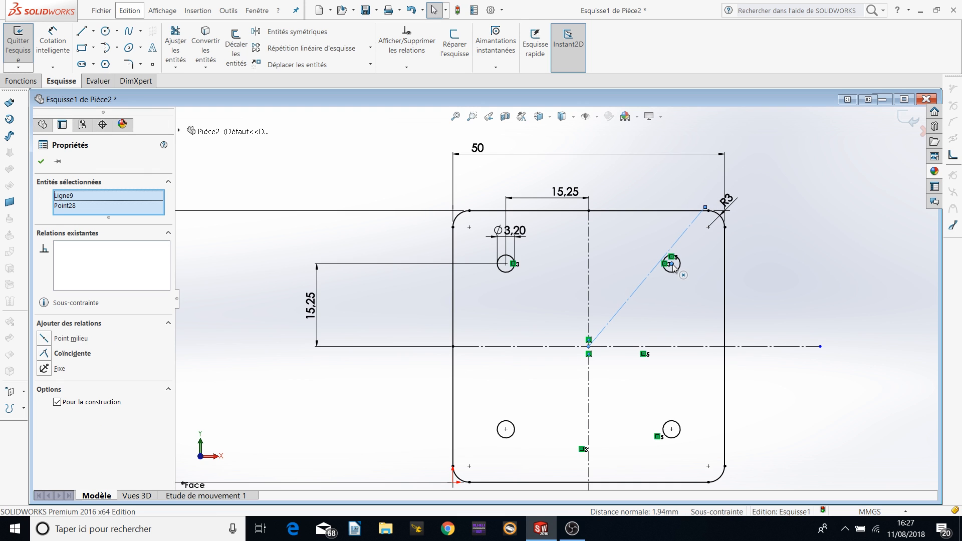
pyautogui.click(44, 354)
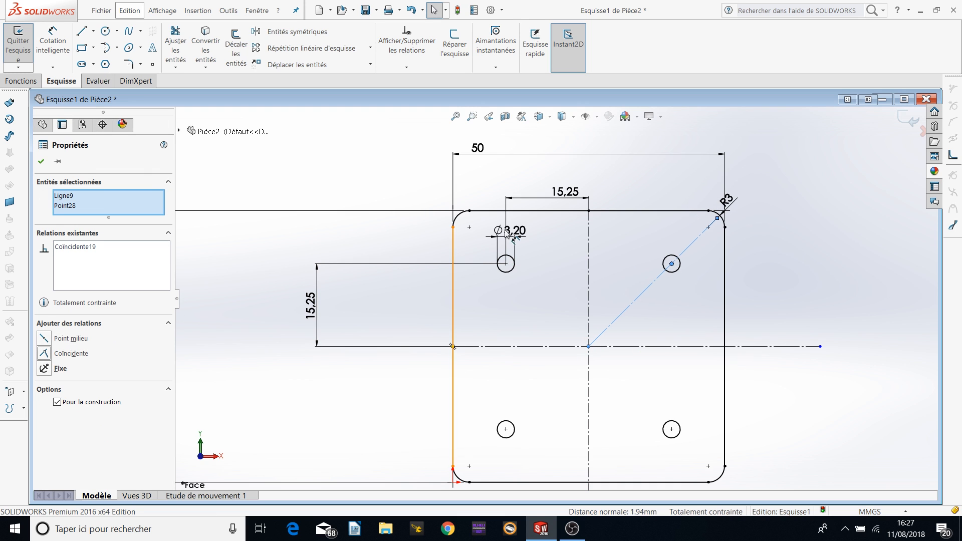
# - Stretch the diagonal construction line's outer endpoint far beyond the plate's corner, to about X 126.56, Y 126.56 mm
pyautogui.click(717, 218)
pyautogui.moveTo(741, 200); pyautogui.dragTo(819, 128)
pyautogui.moveTo(717, 217); pyautogui.dragTo(828, 113)
pyautogui.scroll(7, 815, 152)
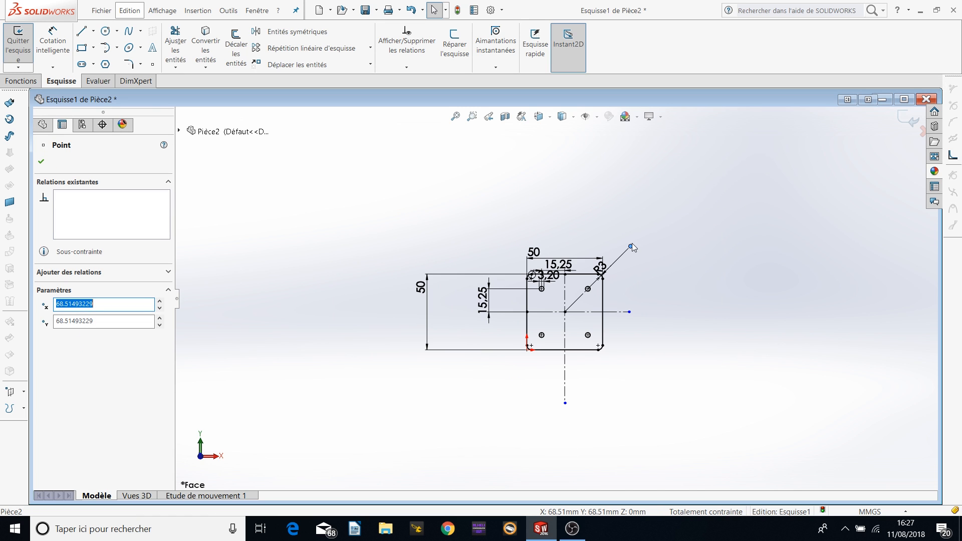
pyautogui.moveTo(632, 246); pyautogui.dragTo(718, 158)
pyautogui.scroll(-3, 621, 287)
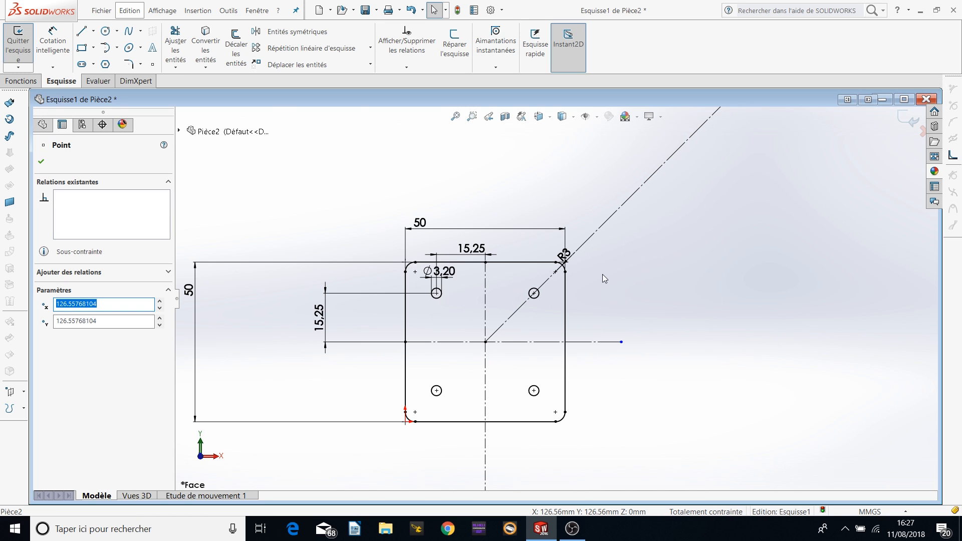
pyautogui.scroll(2, 614, 274)
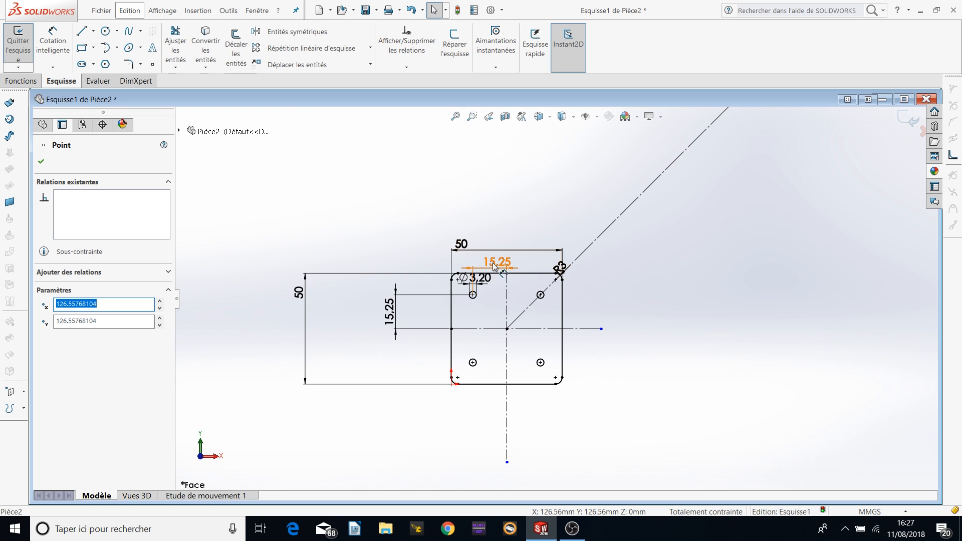
pyautogui.scroll(-2, 563, 310)
pyautogui.scroll(-3, 511, 305)
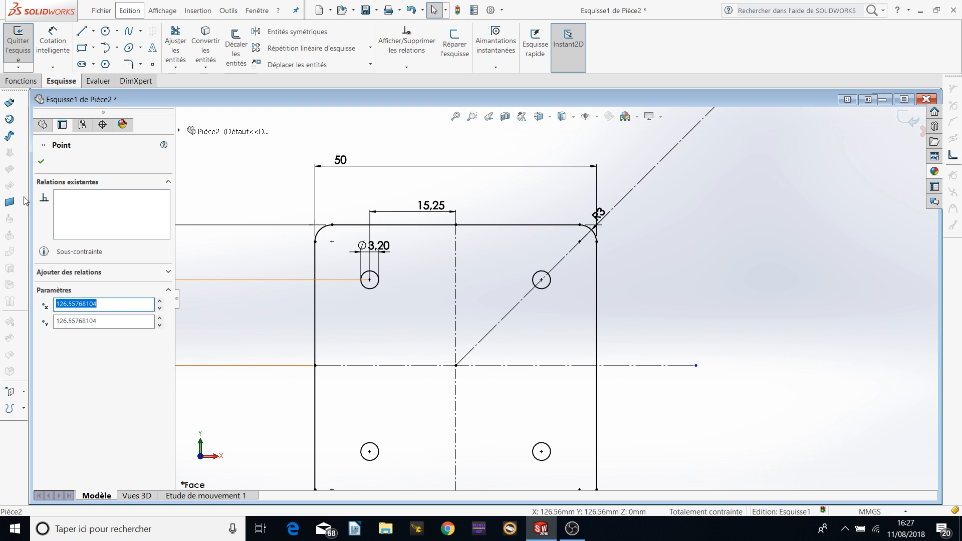
pyautogui.press('Escape')
# - Sketch a circle about 3 mm in diameter centred on the diagonal, midway between the plate's centre and the upper-right hole
pyautogui.click(105, 32)
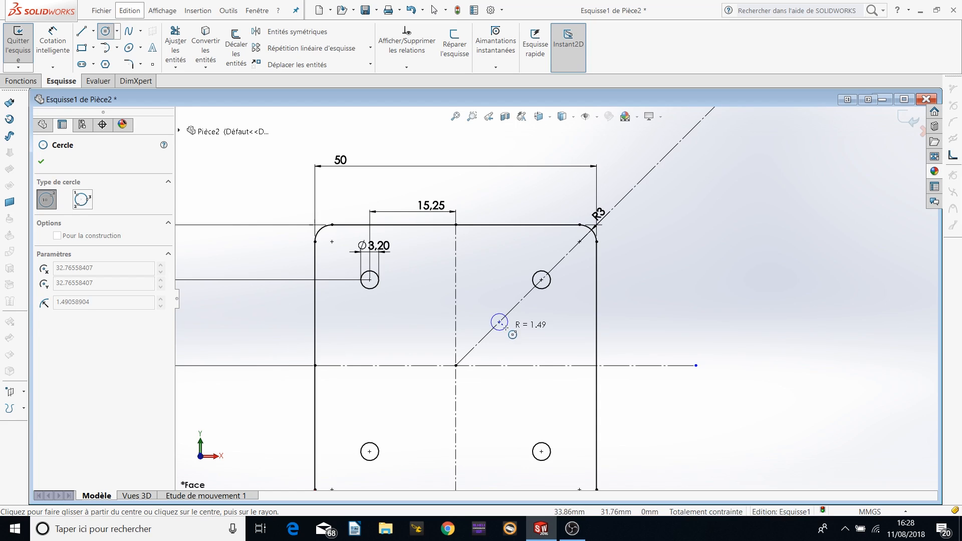
pyautogui.click(506, 327)
pyautogui.click(44, 161)
# - Set the new circle's diameter to 3.2 mm and place the dimension above and to the left of the circle
pyautogui.click(52, 45)
pyautogui.click(500, 322)
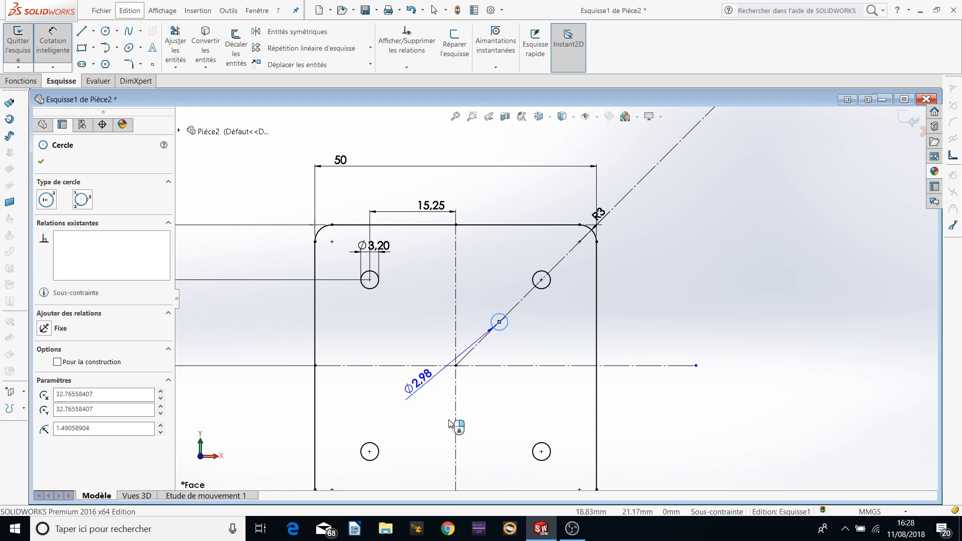
pyautogui.click(543, 338)
pyautogui.write('3.2')
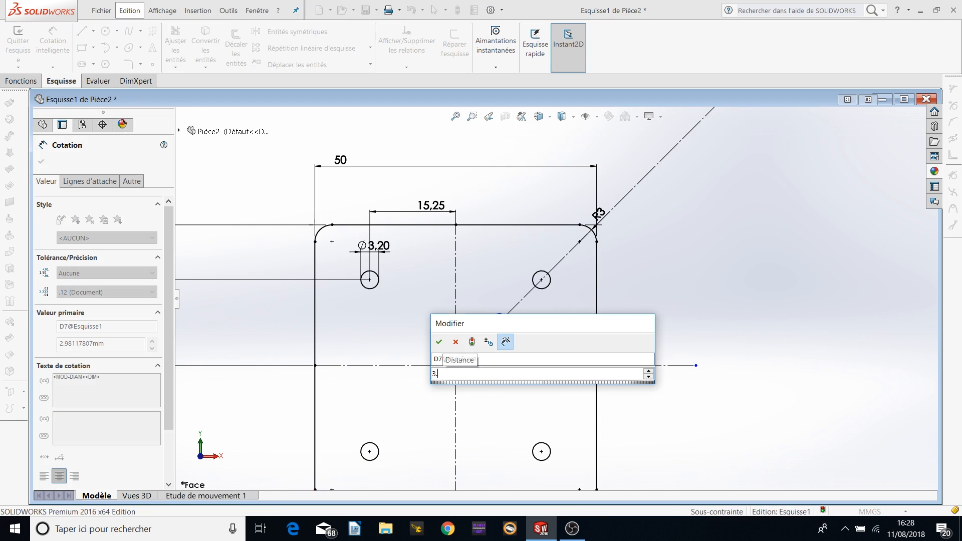
pyautogui.press('Return')
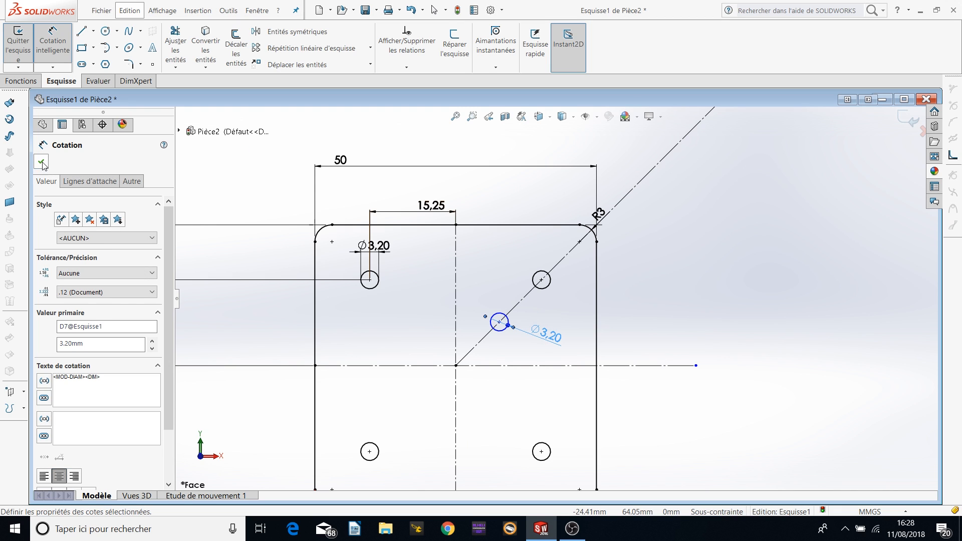
pyautogui.click(43, 163)
pyautogui.moveTo(546, 335); pyautogui.dragTo(475, 263)
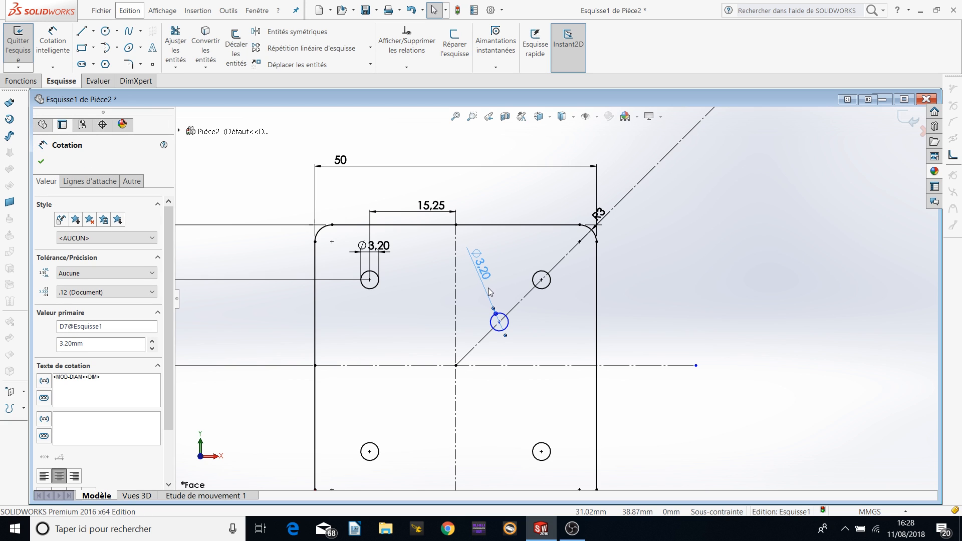
pyautogui.click(43, 161)
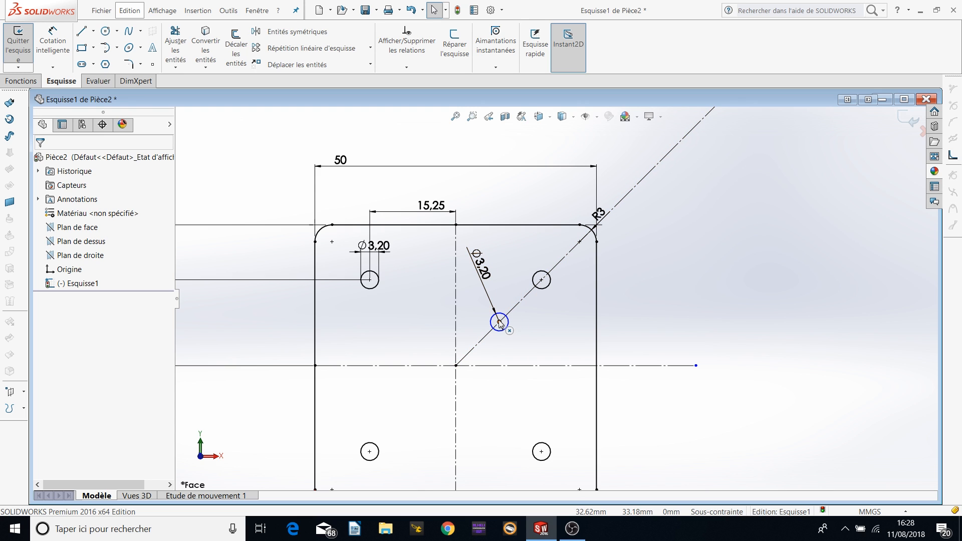
# - Dimension the distance between the plate's centre and the inner diagonal hole's centre, setting it to 5 mm
pyautogui.click(52, 45)
pyautogui.click(499, 322)
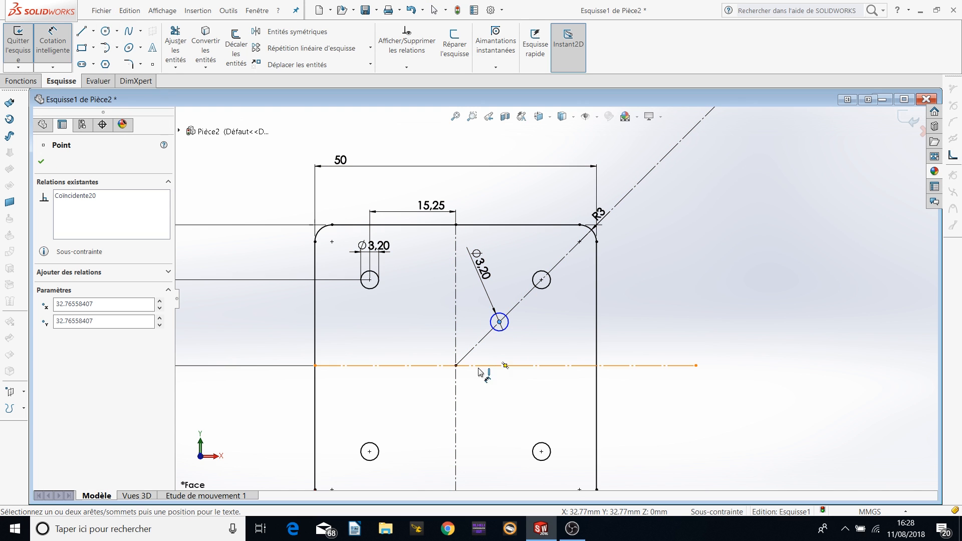
pyautogui.click(456, 365)
pyautogui.click(496, 356)
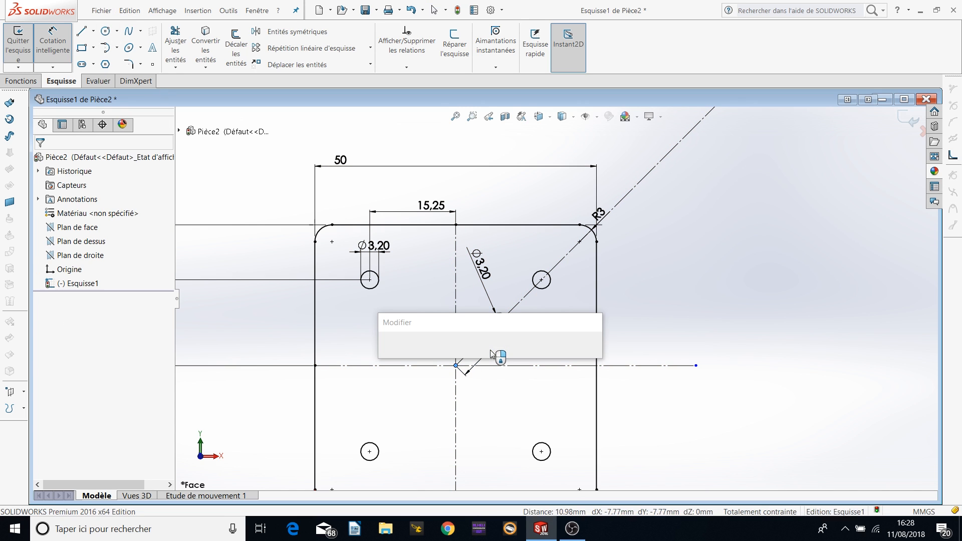
pyautogui.write('5')
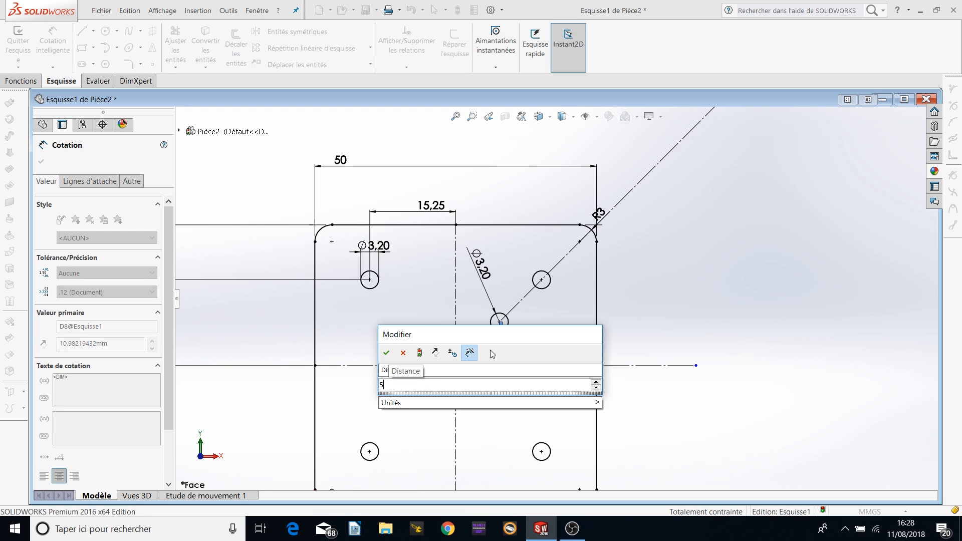
pyautogui.press('Return')
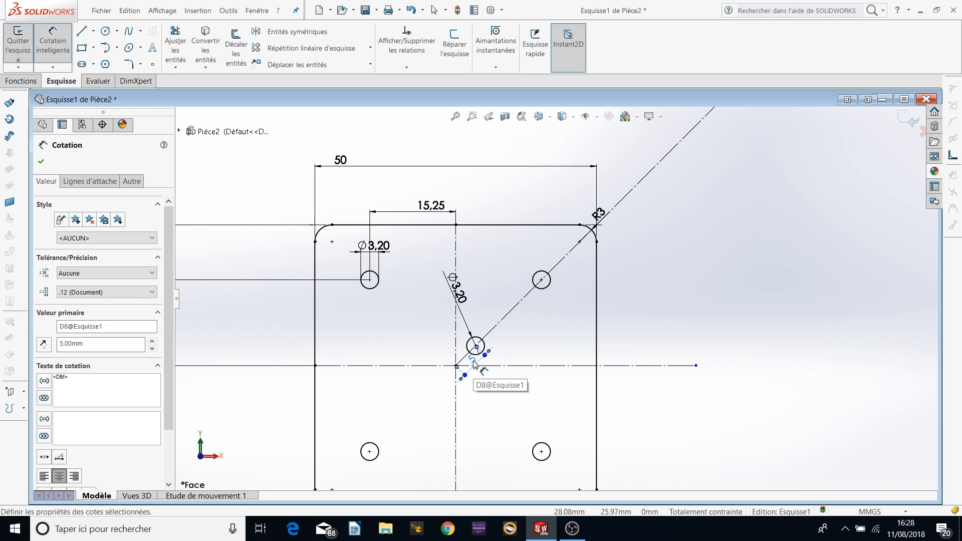
# - Set the inner diagonal hole's distance from the plate's centre to 6.5 mm
pyautogui.doubleClick(471, 361)
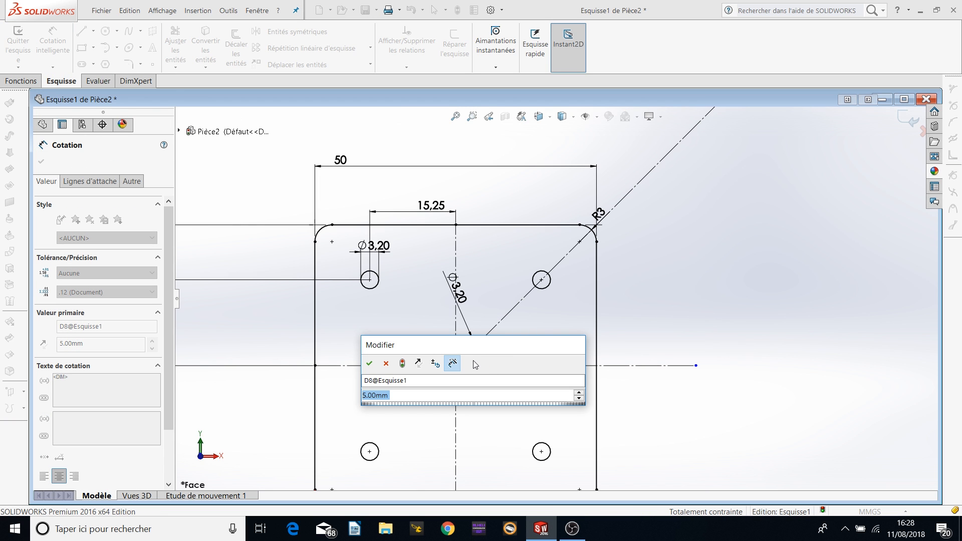
pyautogui.write('6.5')
pyautogui.press('Return')
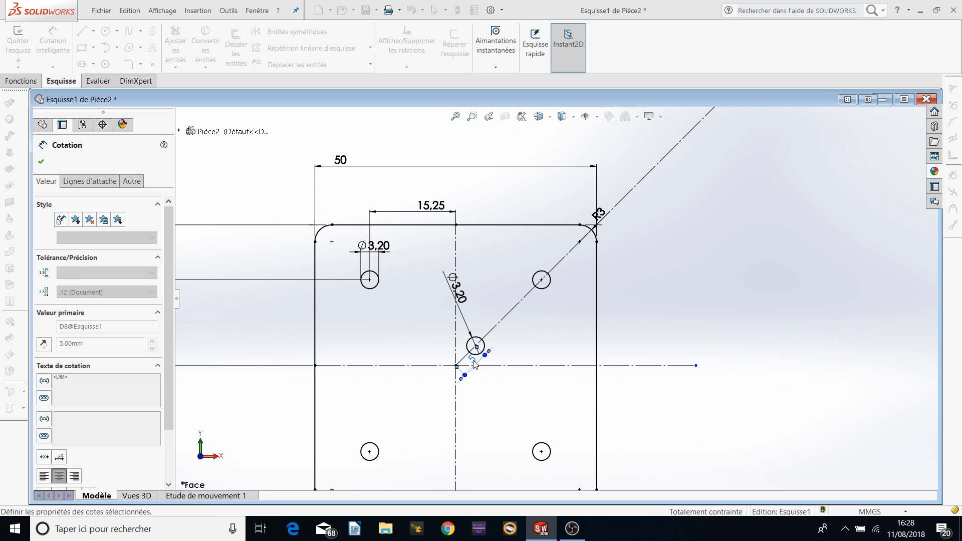
pyautogui.click(42, 164)
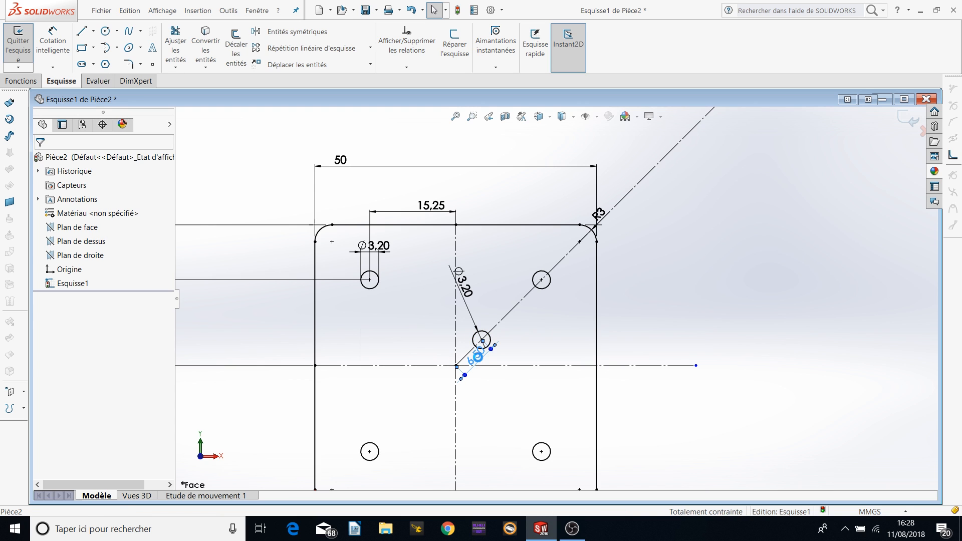
# - Set the distance from the plate's centre to the inner diagonal hole to 8 mm
pyautogui.doubleClick(475, 354)
pyautogui.write('8')
pyautogui.press('Return')
pyautogui.click(704, 305)
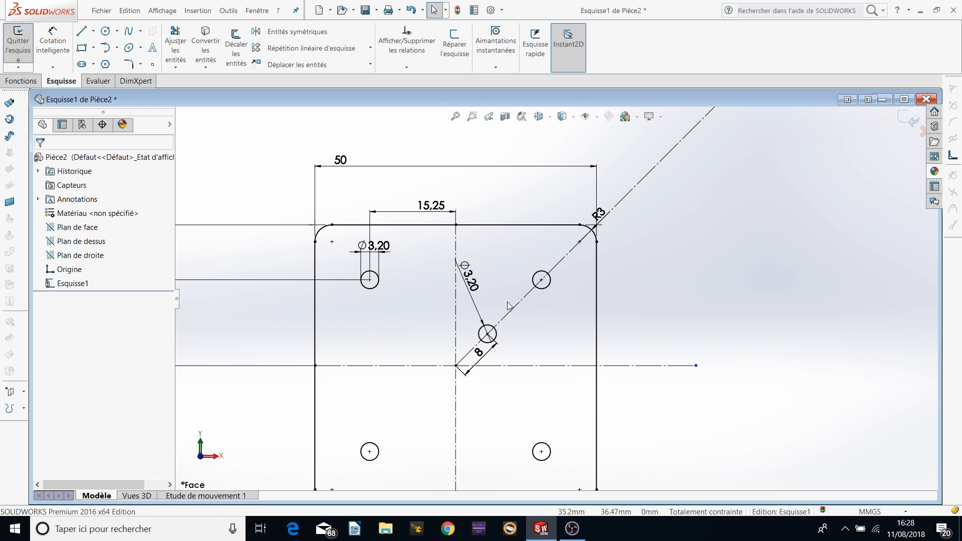
# - Mirror the inner diagonal hole about the horizontal centerline, keeping the original
pyautogui.scroll(1, 555, 298)
pyautogui.click(297, 32)
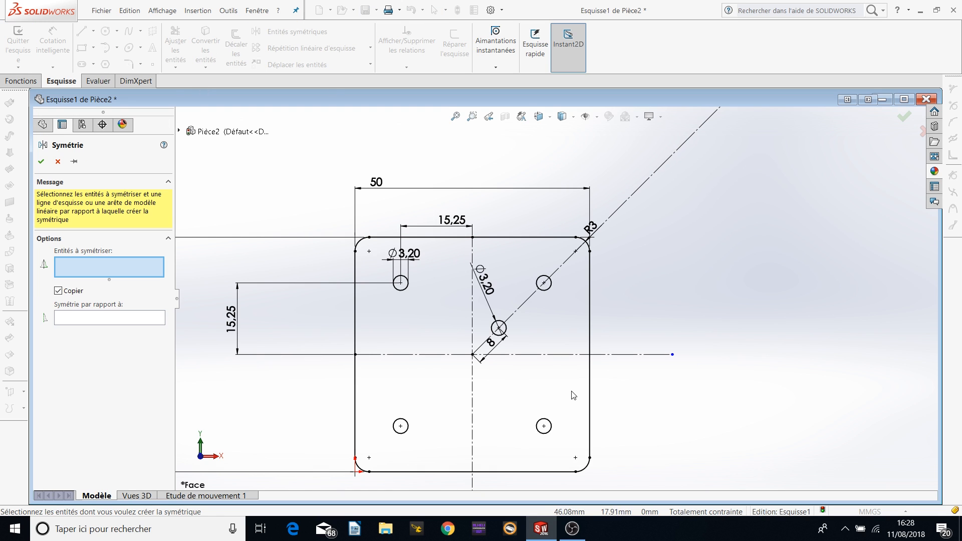
pyautogui.click(500, 329)
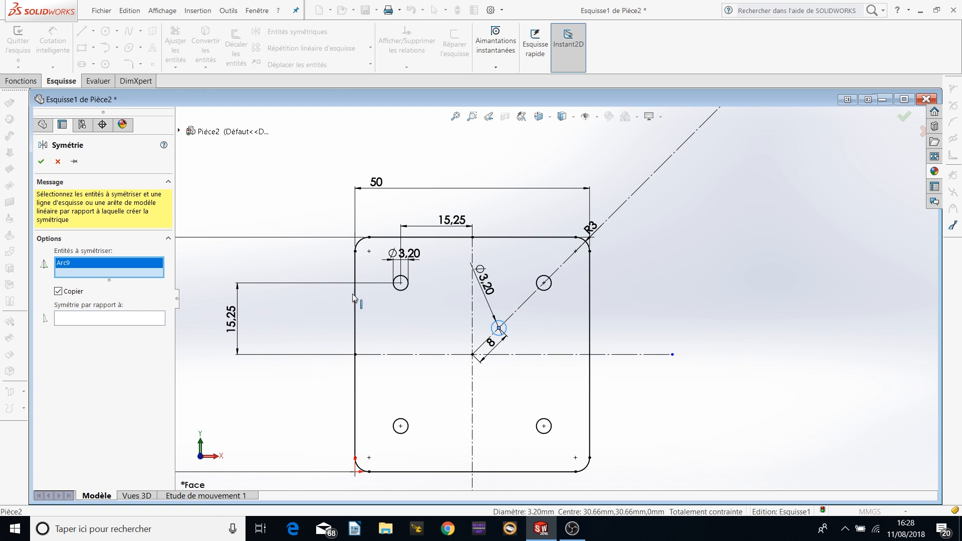
pyautogui.click(76, 317)
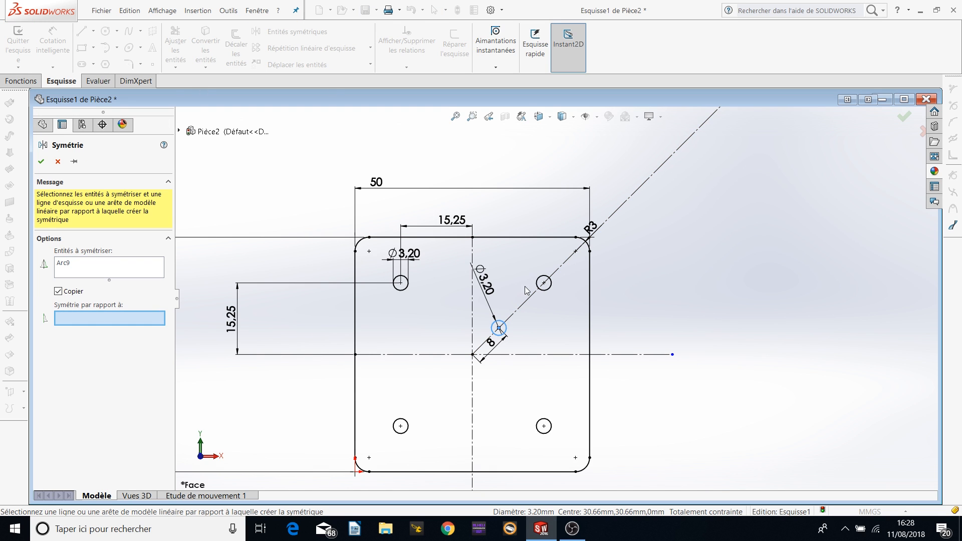
pyautogui.click(439, 355)
pyautogui.click(41, 162)
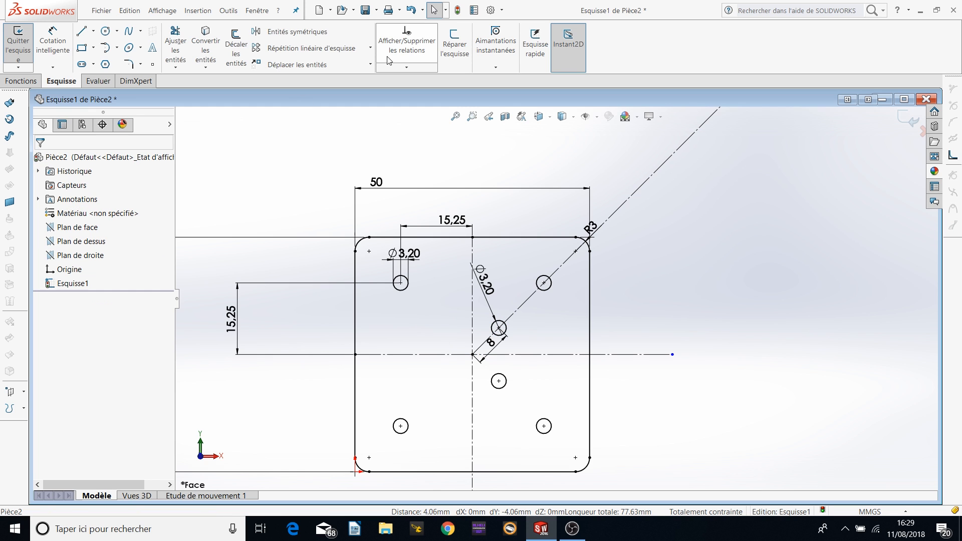
# - Mirror both inner holes about the vertical centerline to complete the inner four-hole pattern
pyautogui.click(286, 32)
pyautogui.click(508, 330)
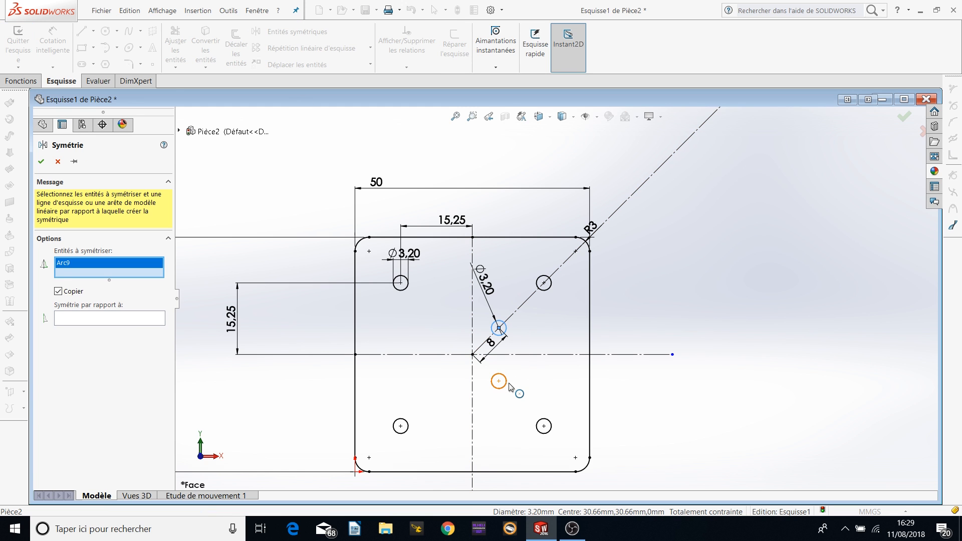
pyautogui.click(506, 382)
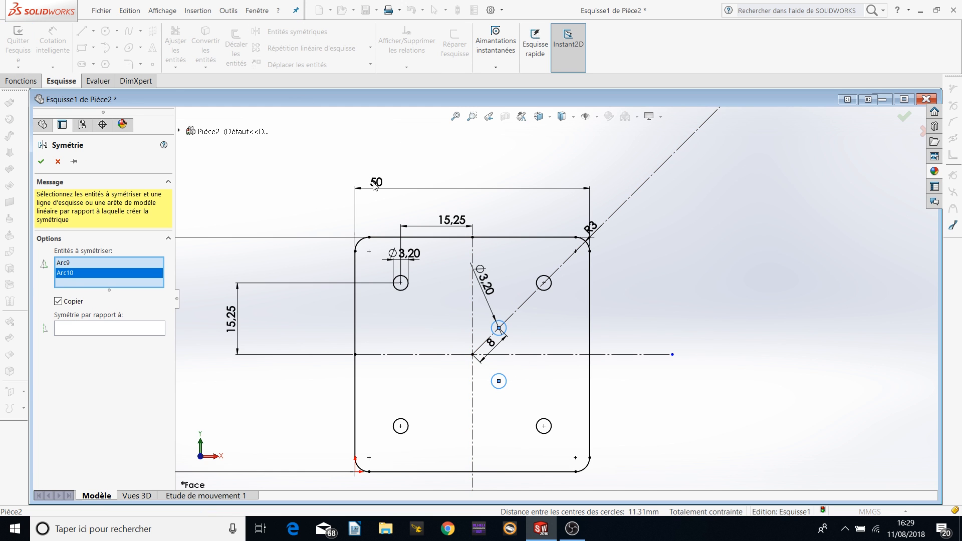
pyautogui.click(61, 330)
pyautogui.click(472, 256)
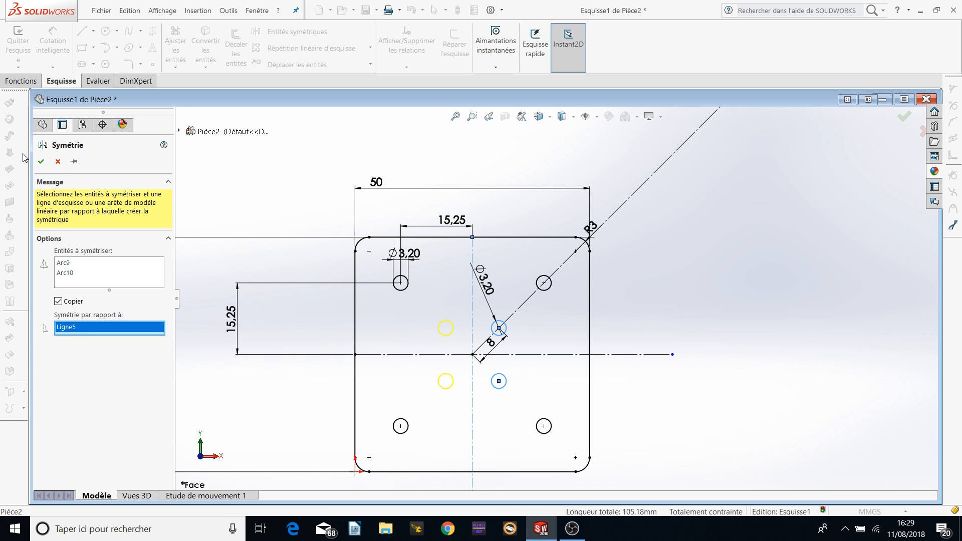
pyautogui.click(41, 161)
pyautogui.scroll(3, 614, 320)
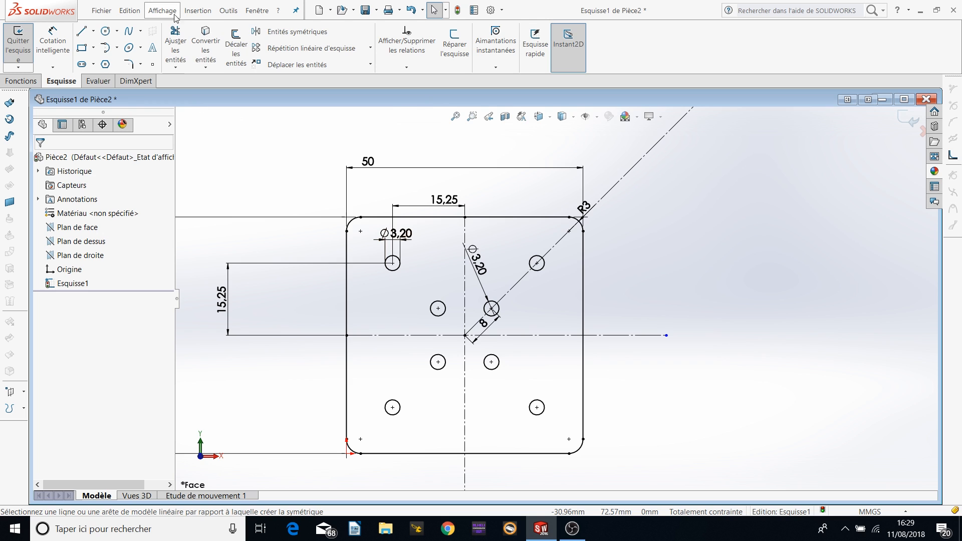
# - Extrude the plate sketch with its eight holes as a boss 2 mm deep from the sketch plane
pyautogui.click(193, 8)
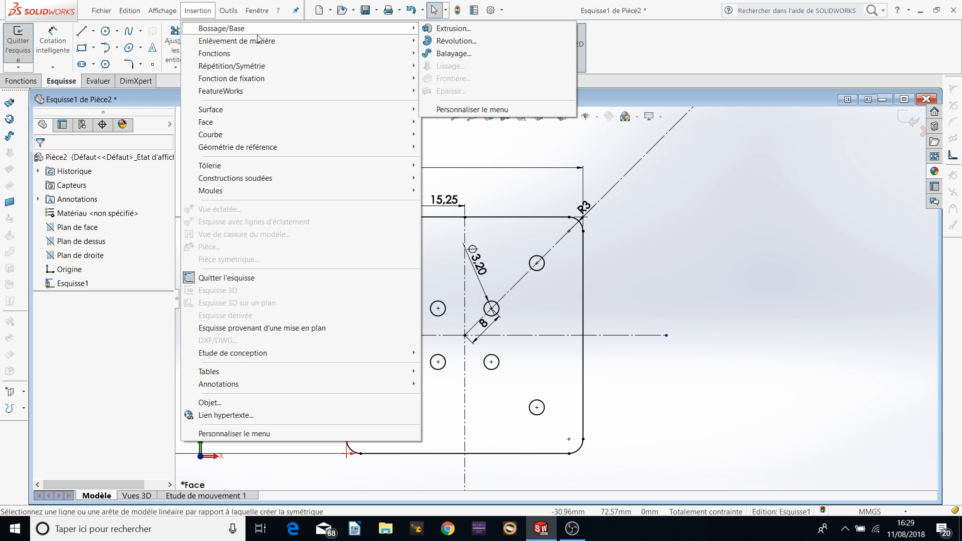
pyautogui.click(769, 218)
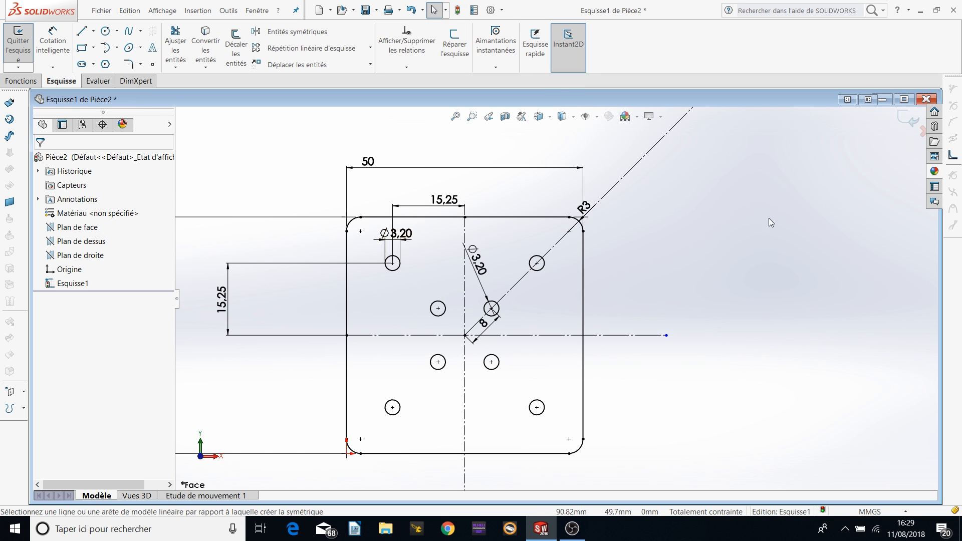
pyautogui.click(19, 81)
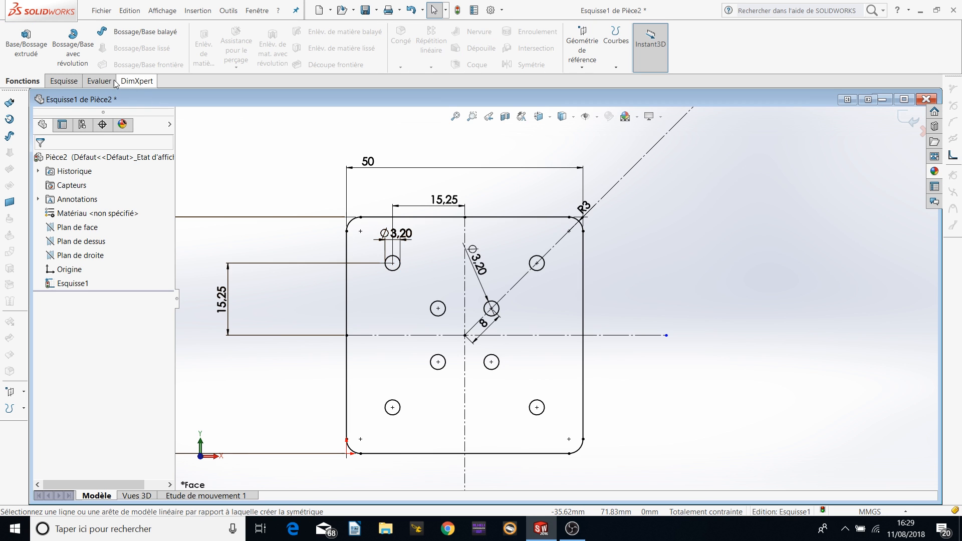
pyautogui.click(23, 36)
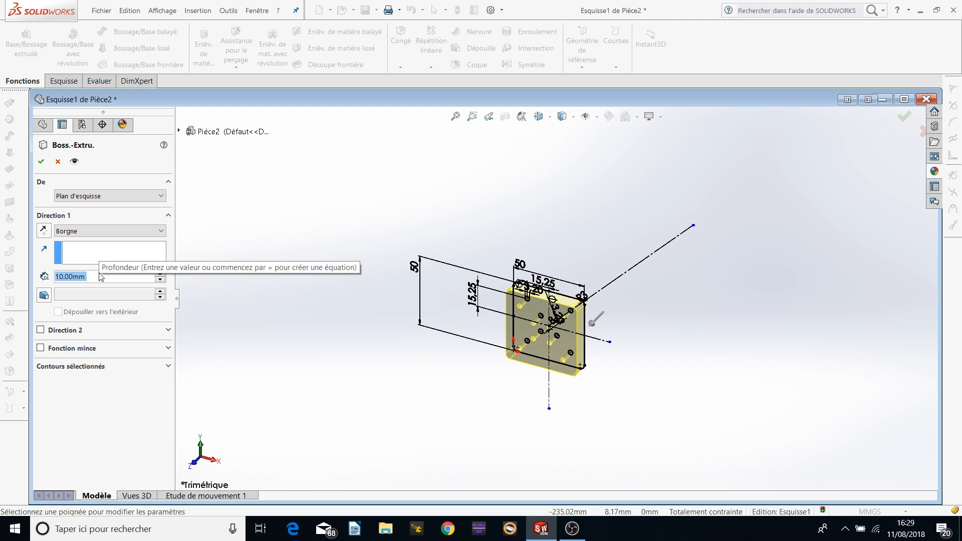
pyautogui.write('2')
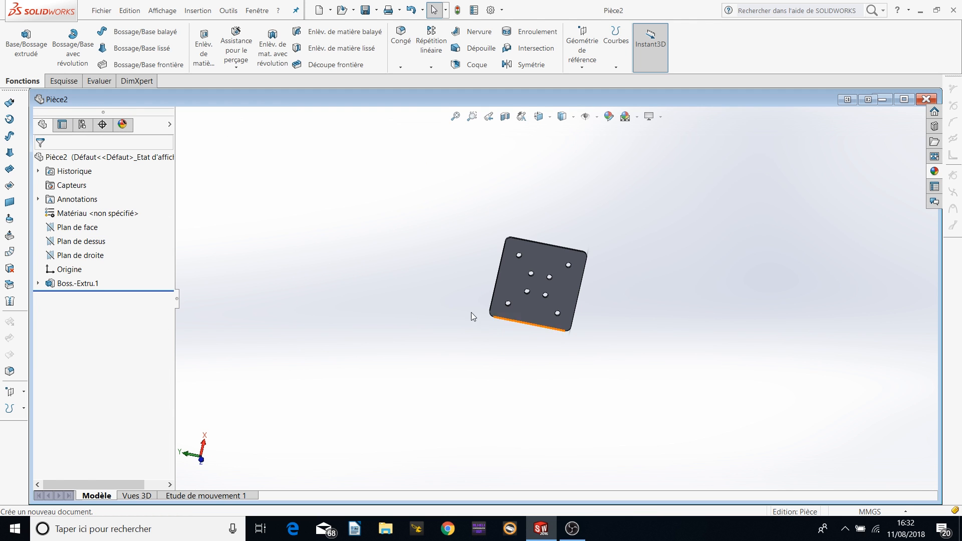
pyautogui.click(194, 11)
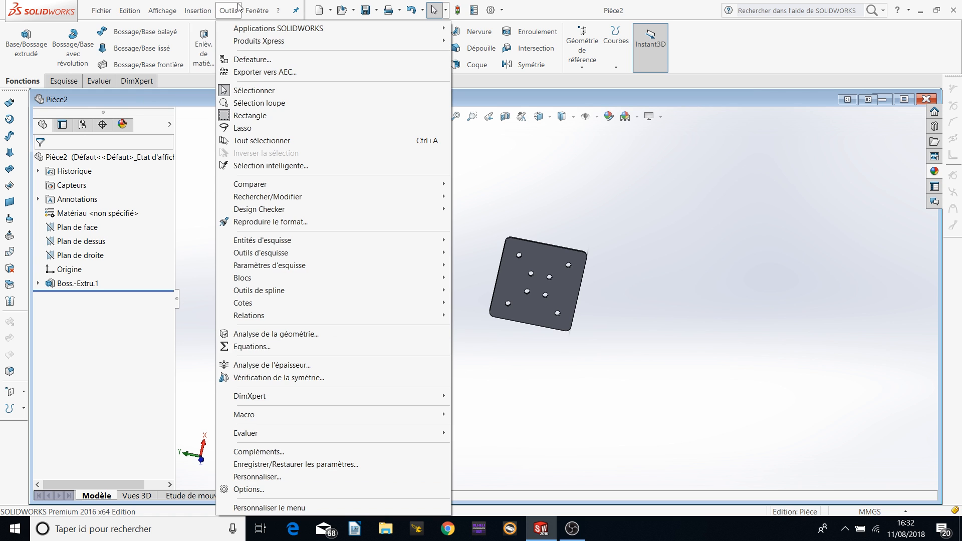
pyautogui.click(590, 169)
pyautogui.scroll(3, 518, 265)
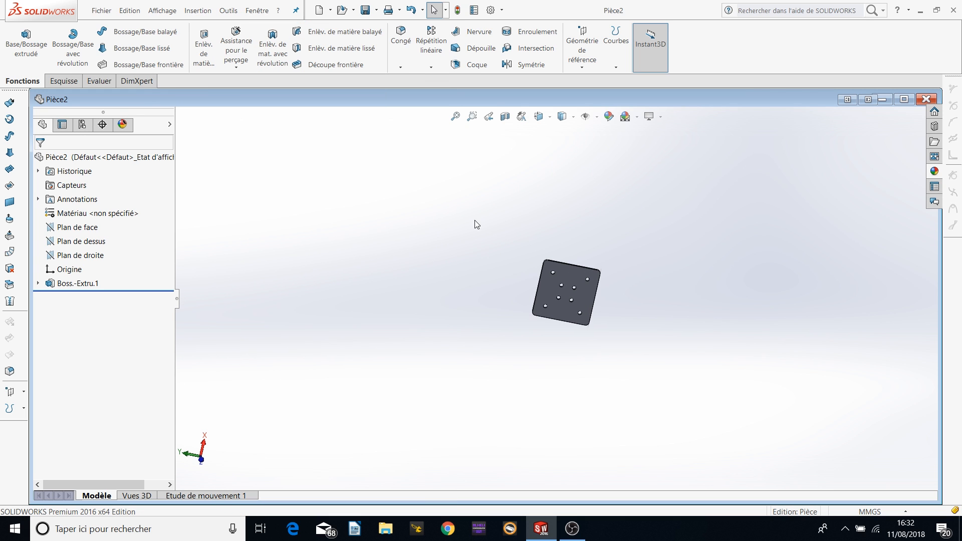
# - Create an assembly from the plate part and place the plate in it as the first component
pyautogui.click(102, 11)
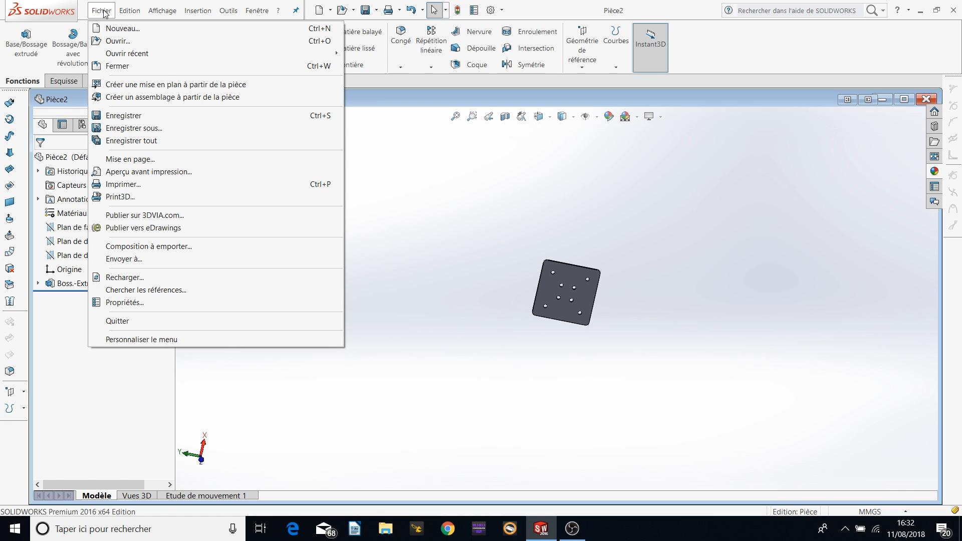
pyautogui.click(158, 100)
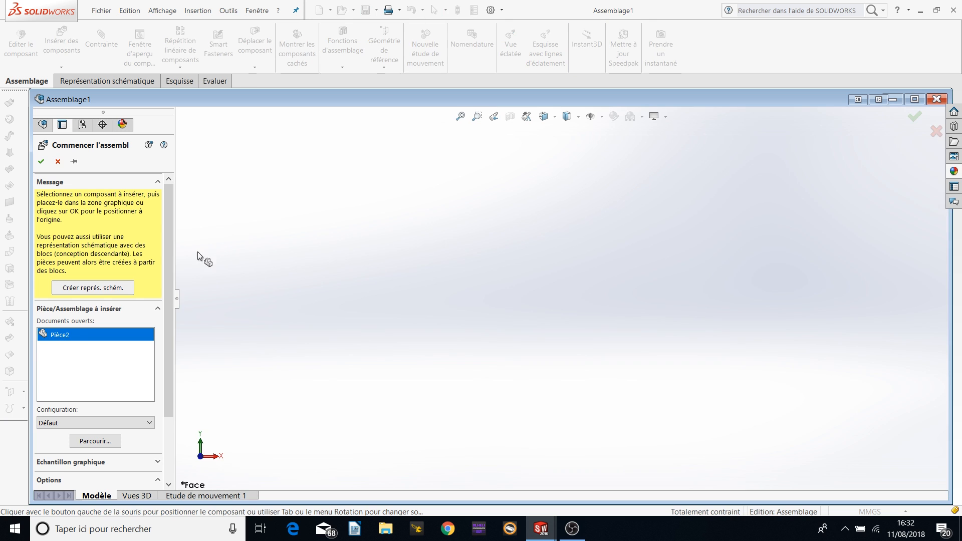
pyautogui.click(385, 248)
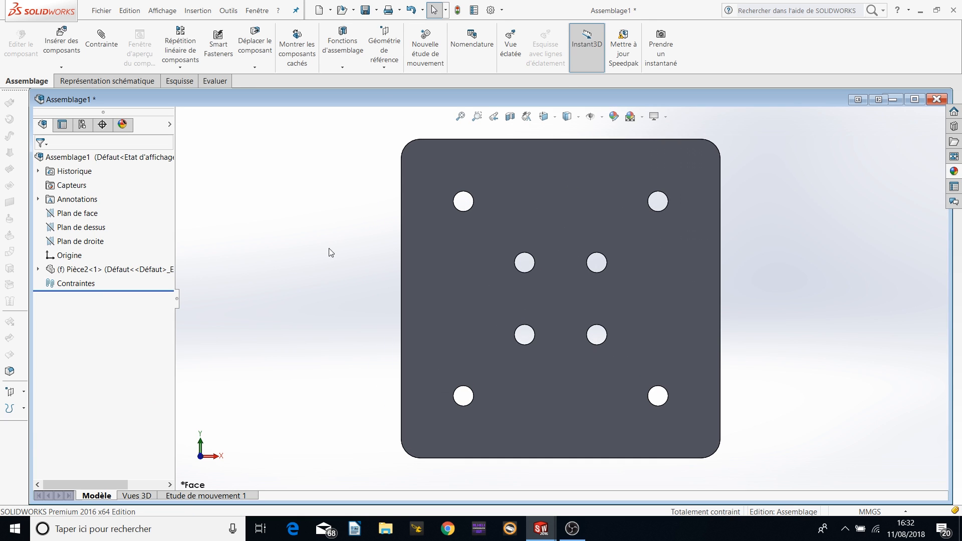
pyautogui.click(180, 82)
pyautogui.click(108, 82)
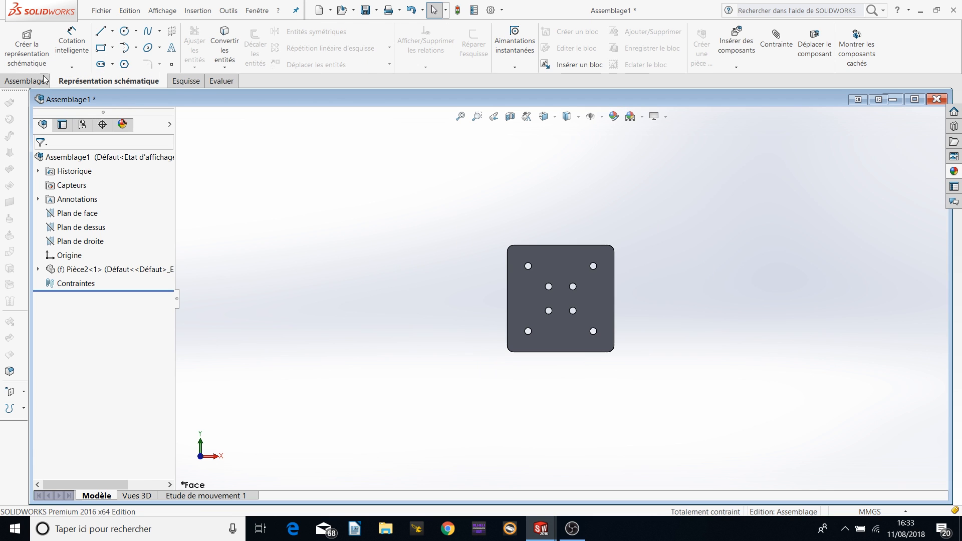
pyautogui.click(12, 82)
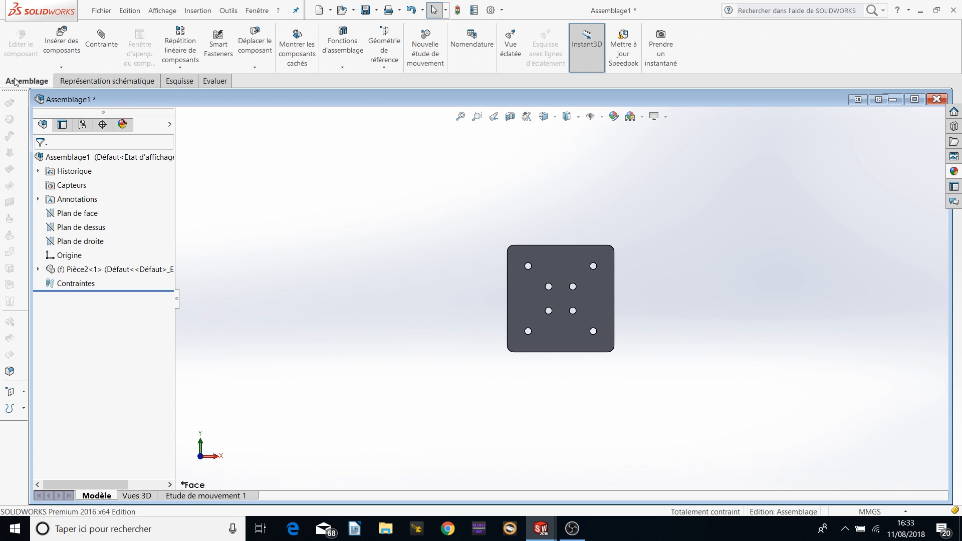
pyautogui.click(178, 80)
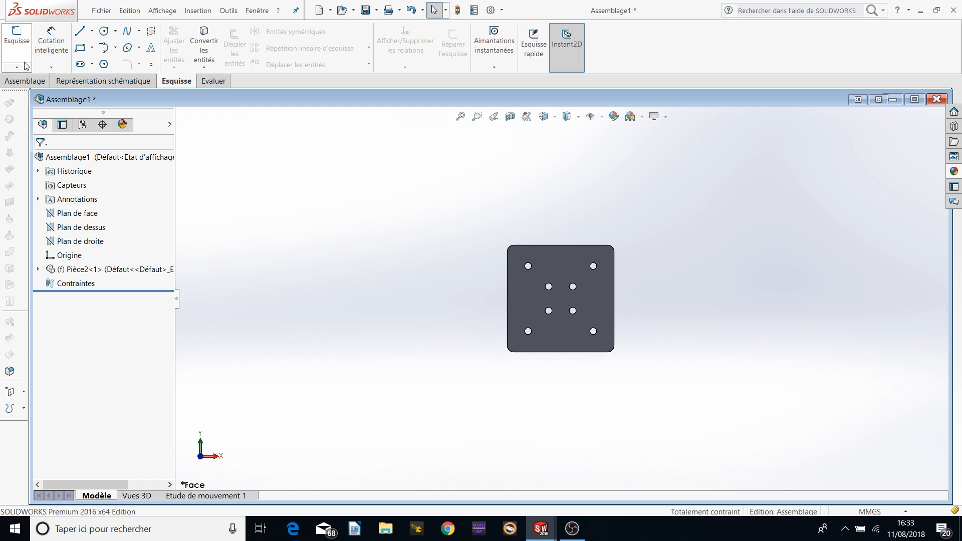
pyautogui.click(24, 81)
# - Insert a new part into the assembly, positioned on the plate's front face
pyautogui.click(195, 10)
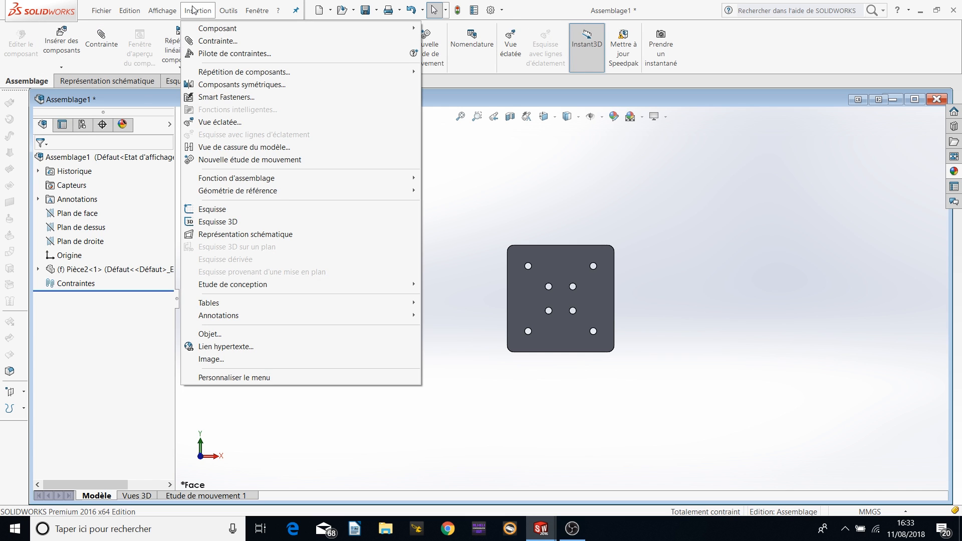
pyautogui.click(206, 14)
pyautogui.click(205, 14)
pyautogui.moveTo(204, 29)
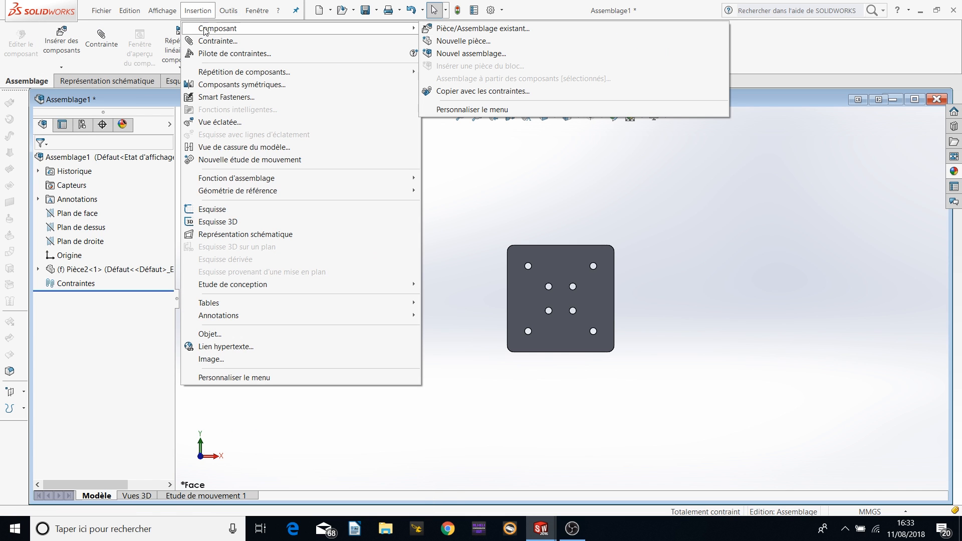
pyautogui.click(474, 42)
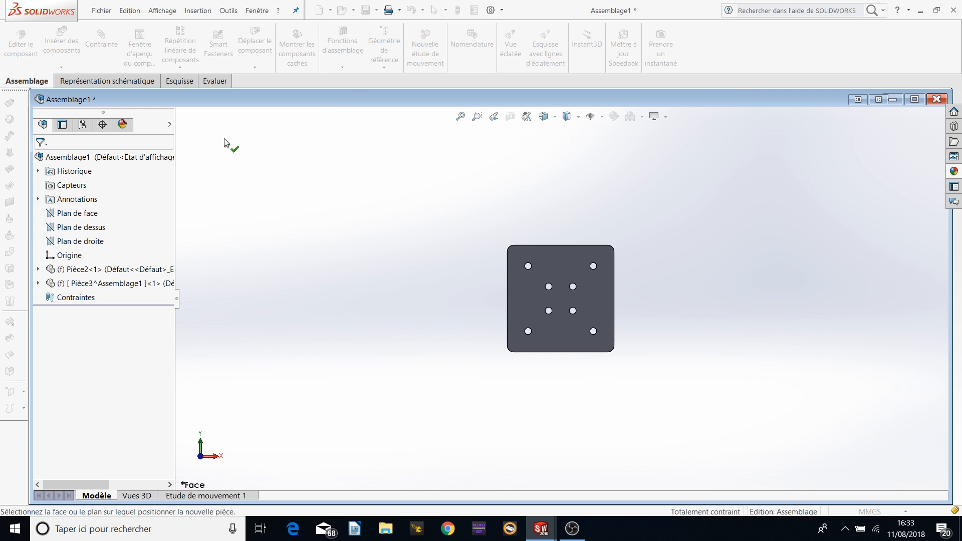
pyautogui.click(553, 262)
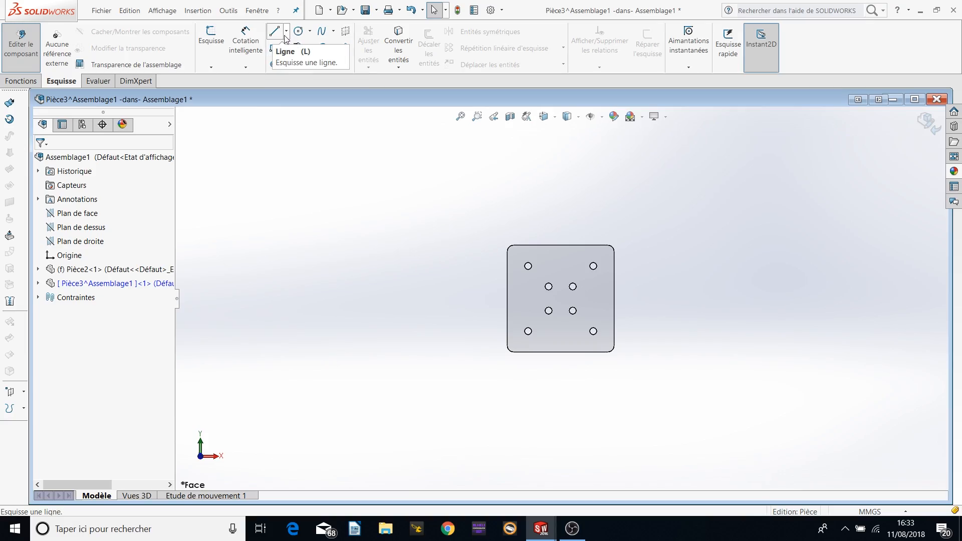
# - Start a sketch on the plate's front face and draw a vertical centerline about 72 mm long down from the upper edge's midpoint
pyautogui.click(286, 33)
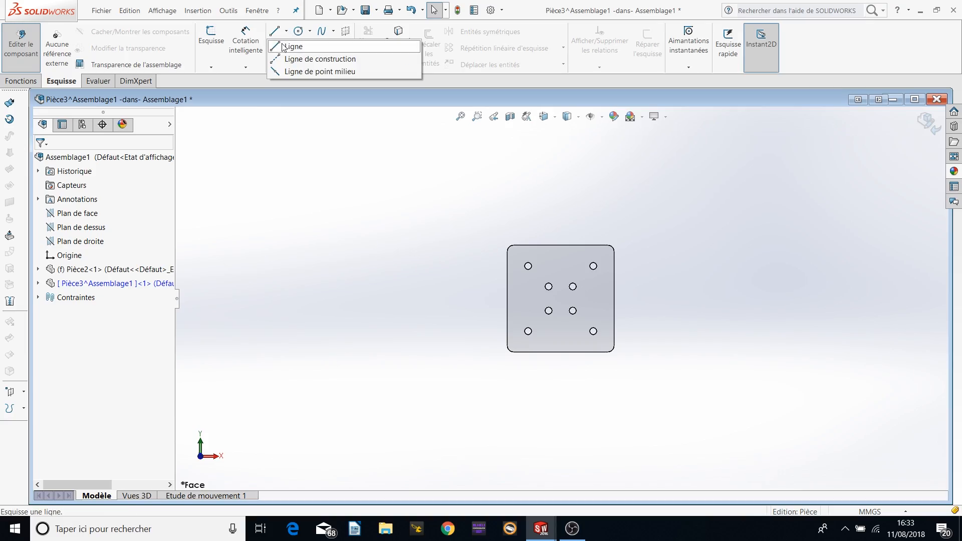
pyautogui.click(283, 58)
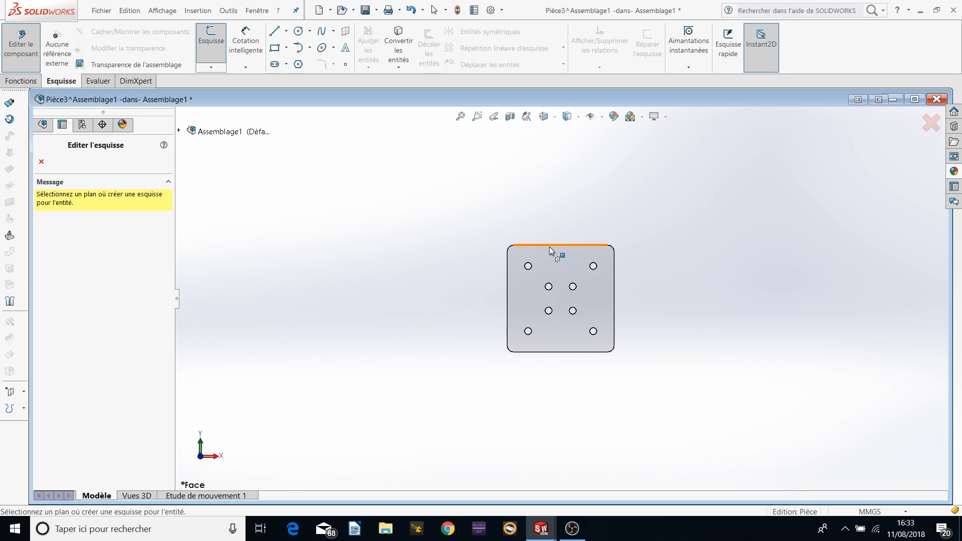
pyautogui.click(554, 265)
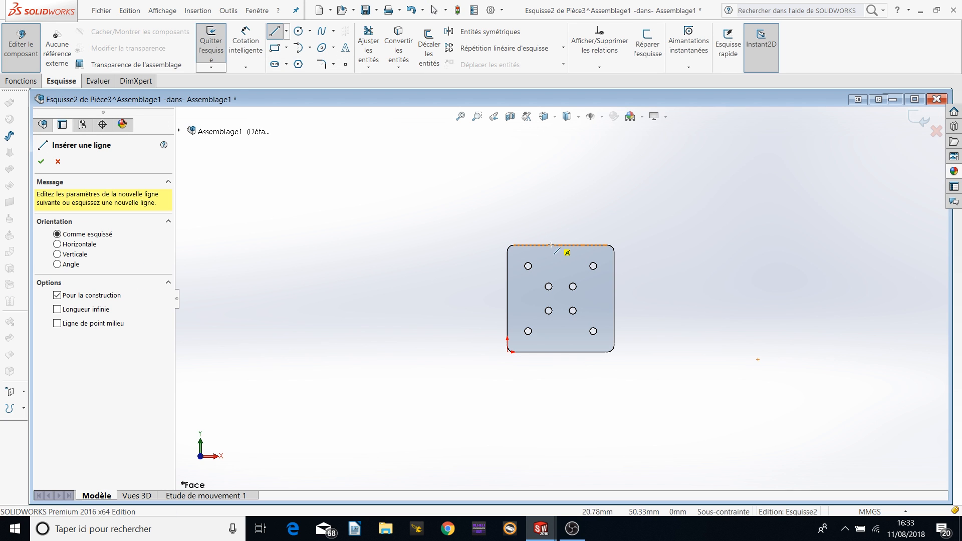
pyautogui.click(560, 245)
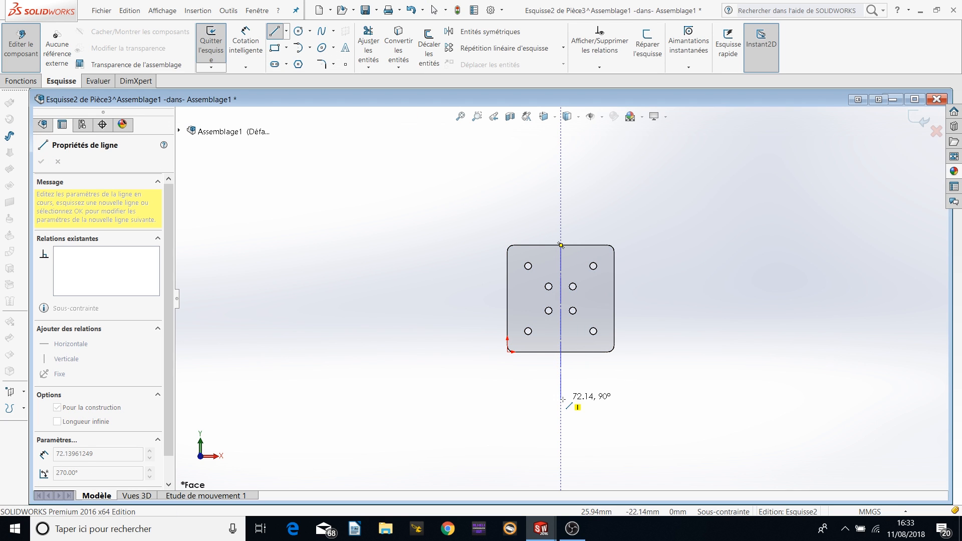
pyautogui.click(560, 398)
pyautogui.press('Escape')
pyautogui.press('Escape')
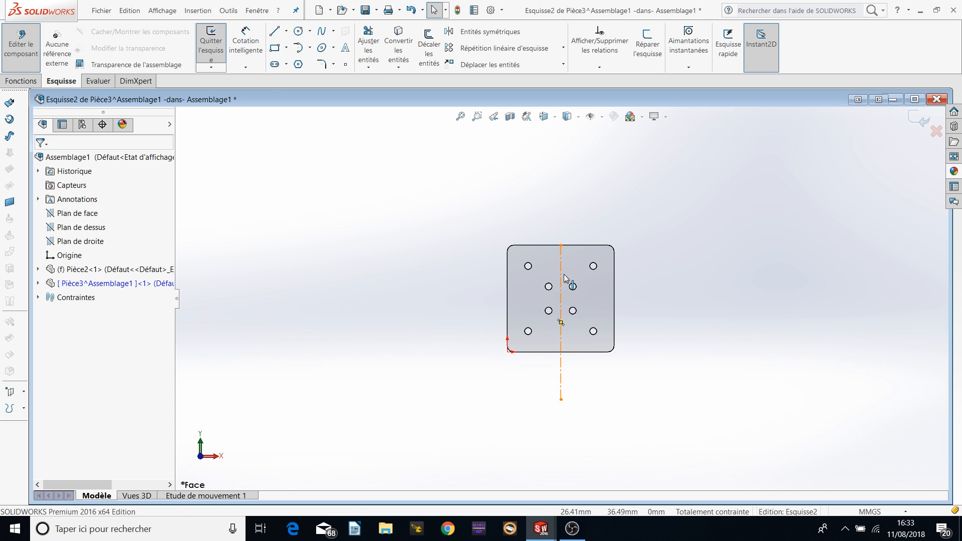
# - Sketch a horizontal centerline from the midpoint of the plate's left edge to beyond its right edge
pyautogui.click(287, 33)
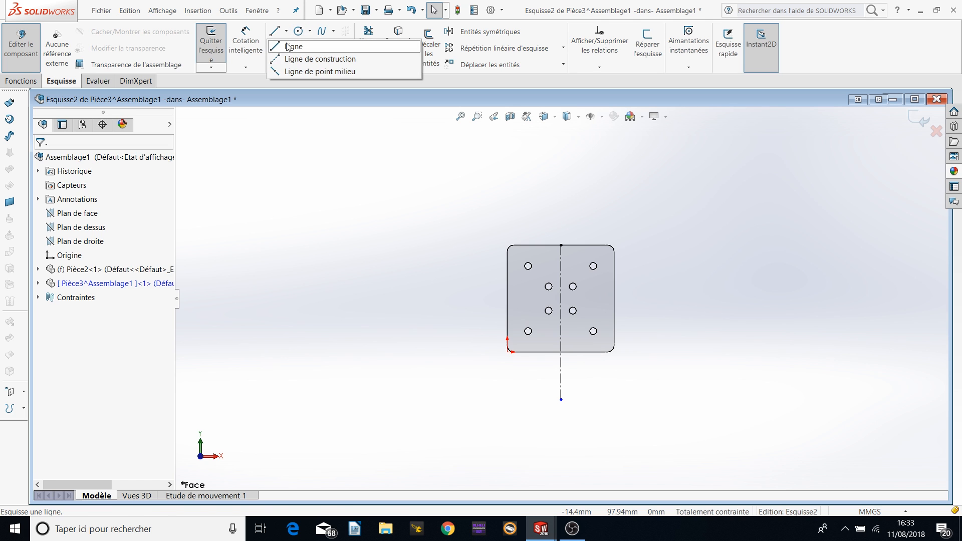
pyautogui.click(300, 58)
pyautogui.click(507, 298)
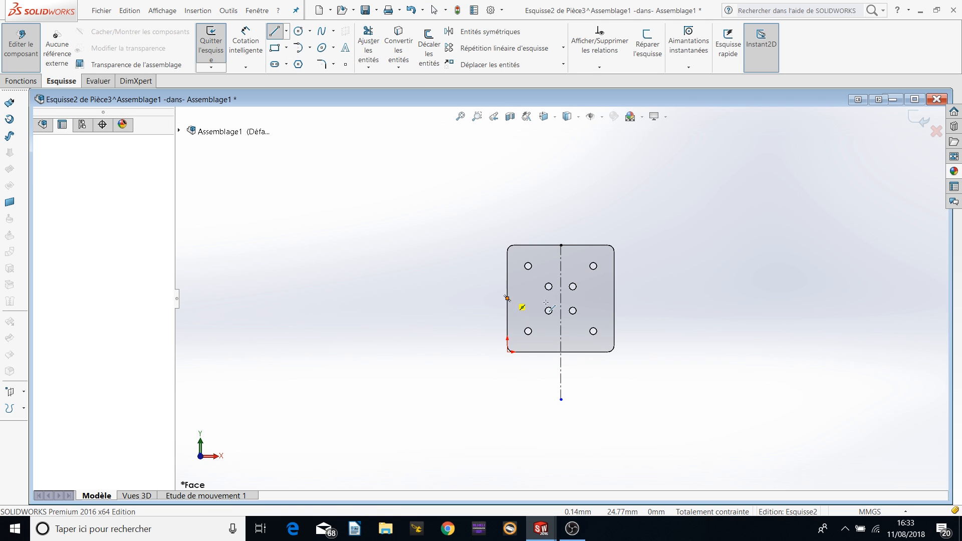
pyautogui.click(681, 298)
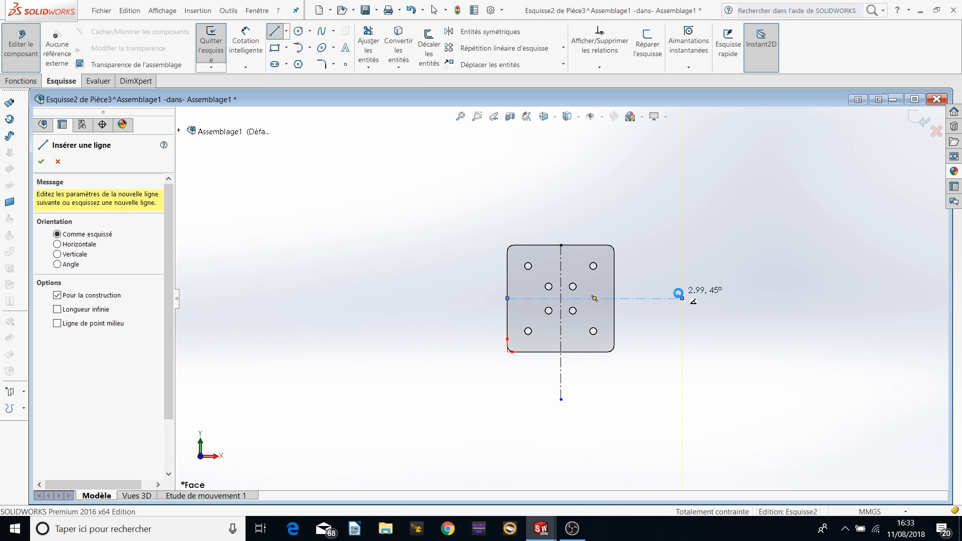
pyautogui.press('Escape')
# - Sketch a diagonal centerline from a point on the vertical centerline to beyond the plate's upper-right corner
pyautogui.click(287, 32)
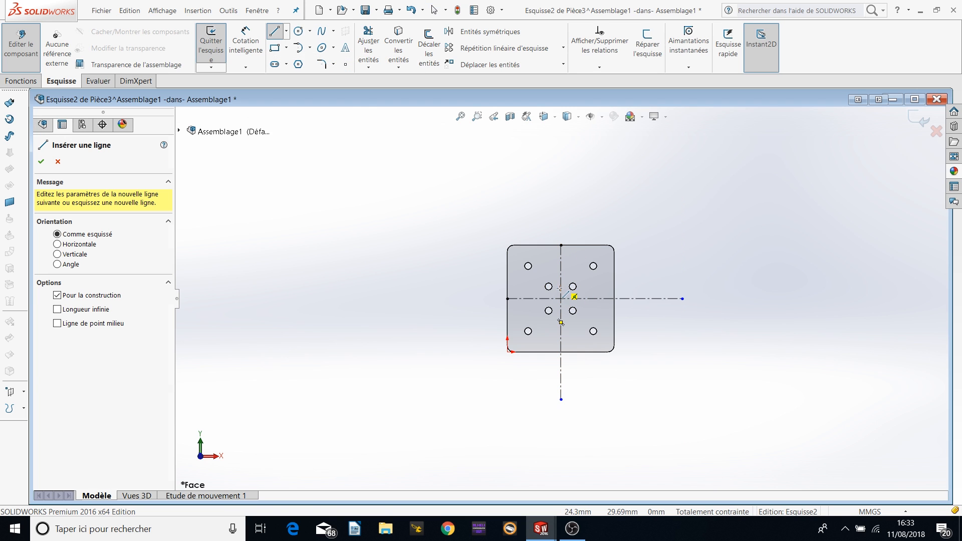
pyautogui.click(560, 289)
pyautogui.click(672, 192)
pyautogui.press('Escape')
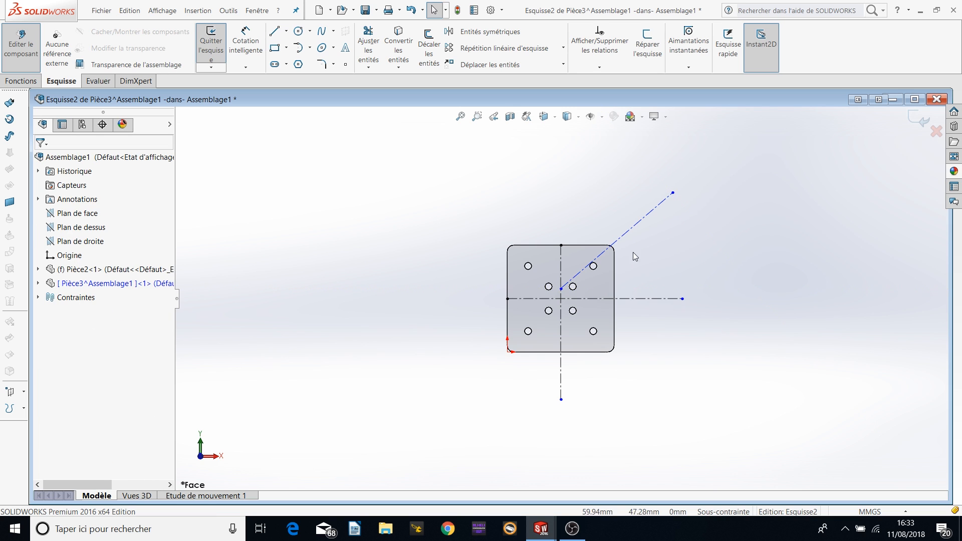
# - Make the diagonal centerline's lower endpoint coincident with the horizontal centerline so it starts at the plate's center
pyautogui.scroll(-5, 633, 251)
pyautogui.click(454, 371)
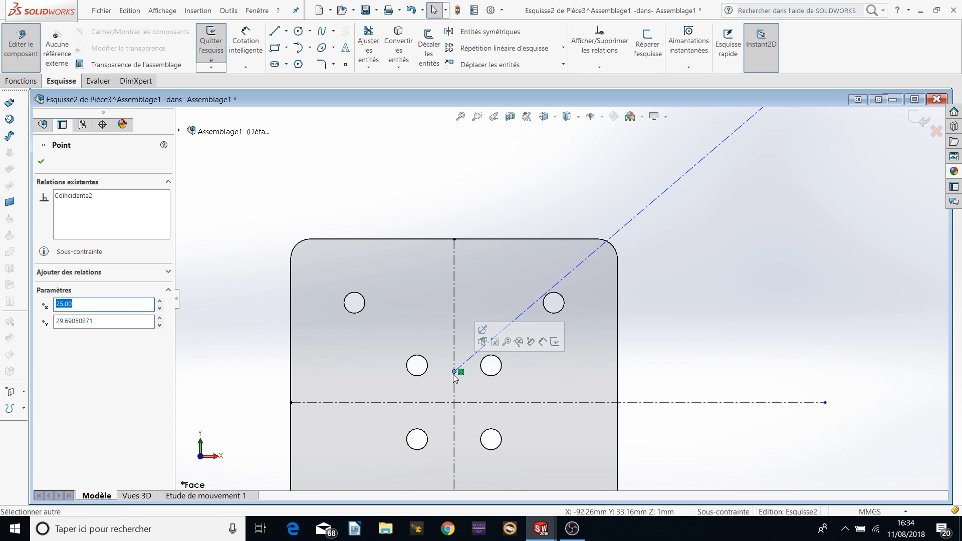
pyautogui.keyDown('ctrl'); pyautogui.click(557, 402); pyautogui.keyUp('ctrl')
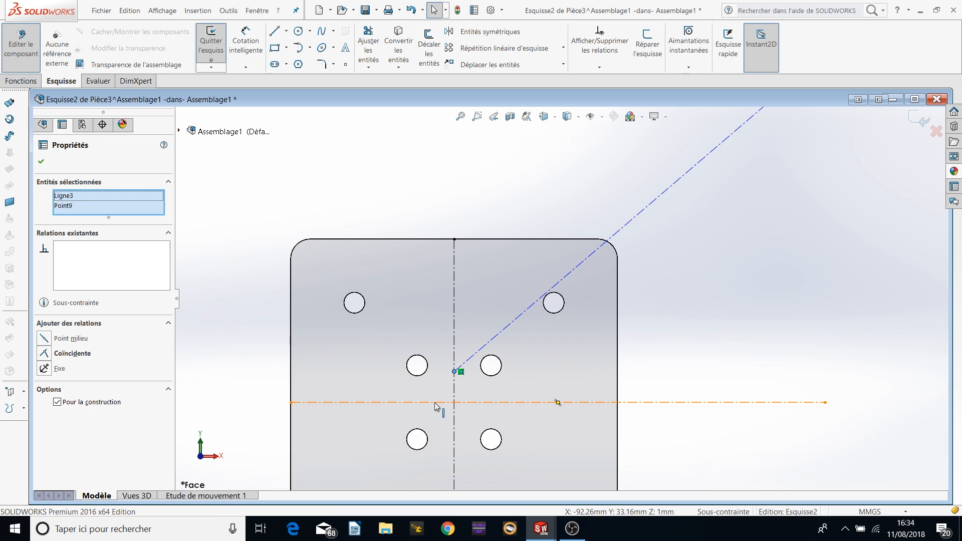
pyautogui.click(43, 353)
pyautogui.press('Escape')
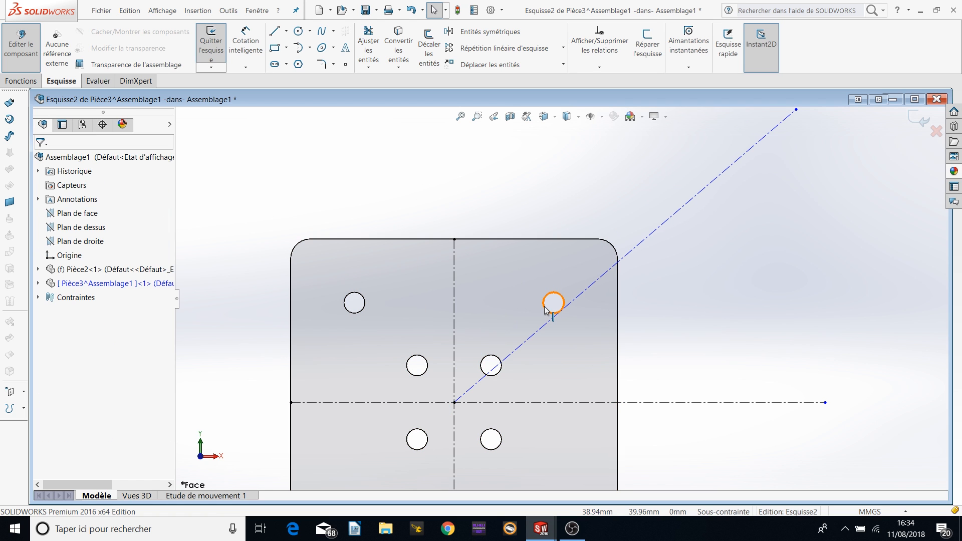
# - Make the diagonal centerline coincident with the midpoint of the plate's rounded upper-right corner
pyautogui.click(611, 245)
pyautogui.keyDown('ctrl'); pyautogui.click(629, 253); pyautogui.keyUp('ctrl')
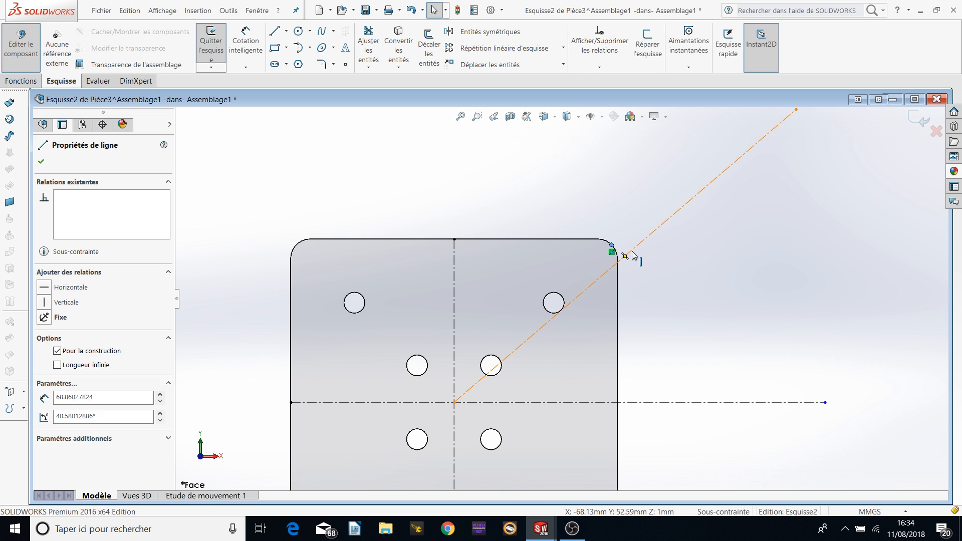
pyautogui.click(44, 354)
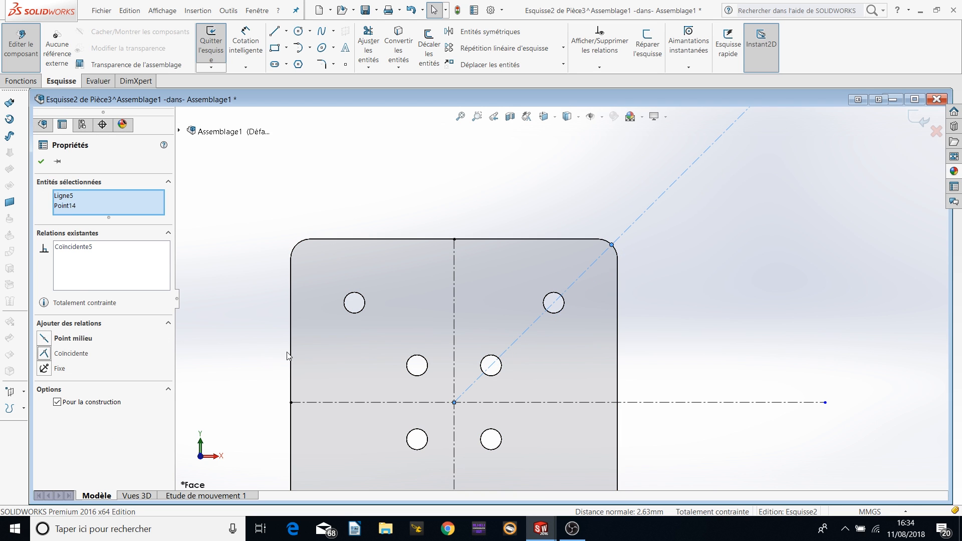
pyautogui.press('Escape')
# - Extend the diagonal centerline's free end outward to about X 124.5 mm, Y 124.5 mm
pyautogui.press('f')
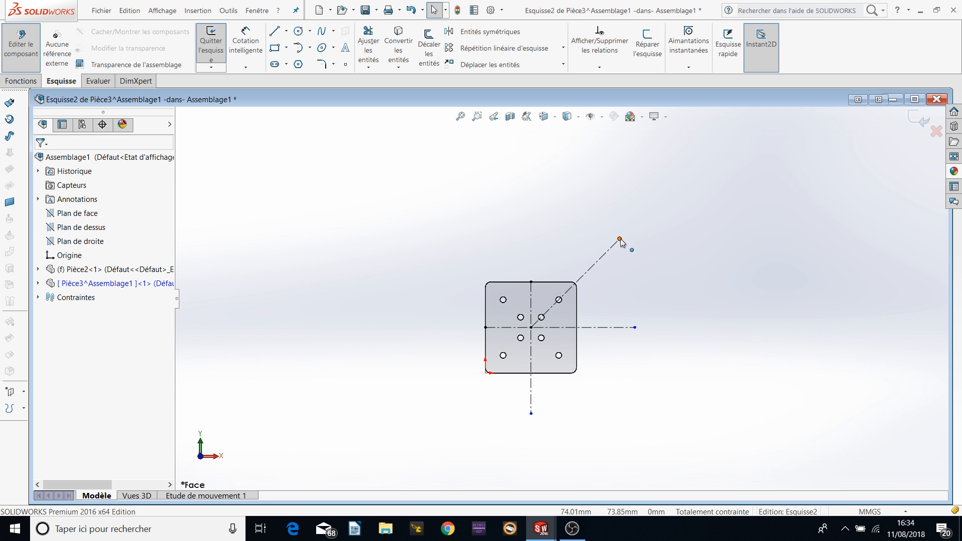
pyautogui.moveTo(620, 238); pyautogui.dragTo(723, 167)
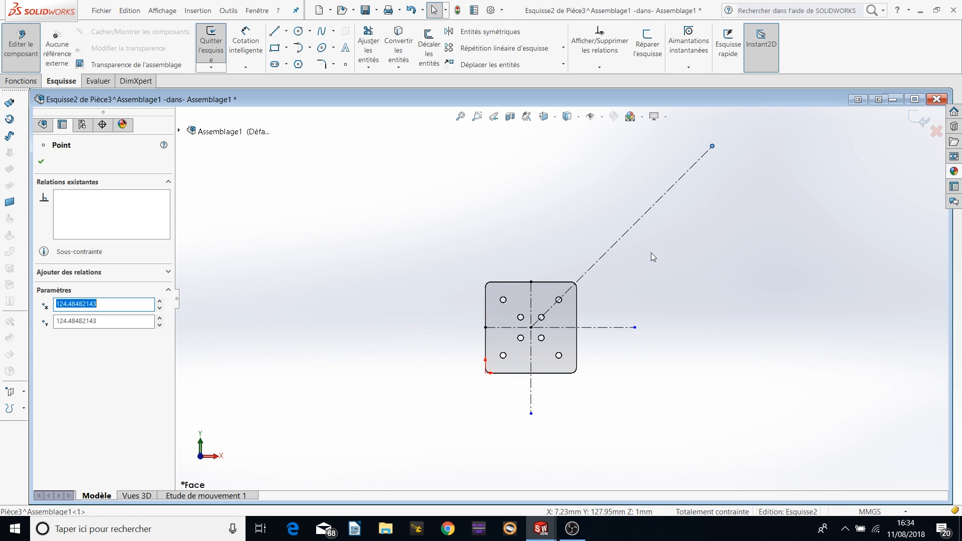
pyautogui.scroll(-3, 663, 266)
pyautogui.press('Escape')
pyautogui.scroll(5, 642, 323)
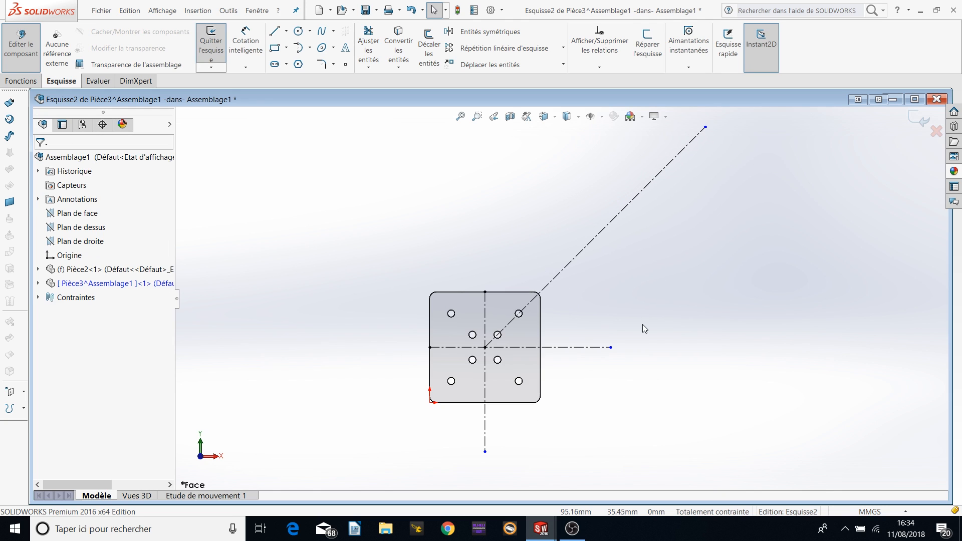
# - Sketch a circle of about 129.4 mm radius centered on the intersection of the centerlines
pyautogui.click(299, 32)
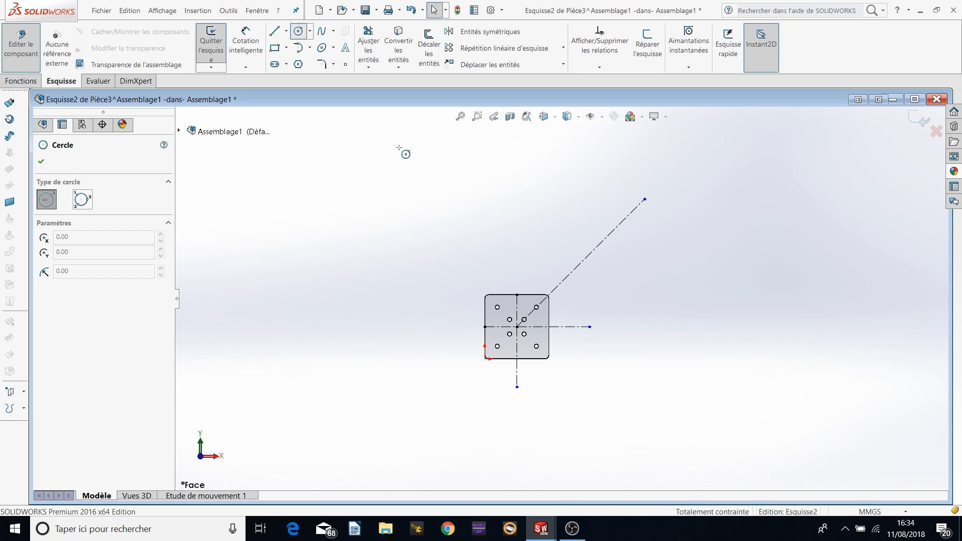
pyautogui.click(517, 327)
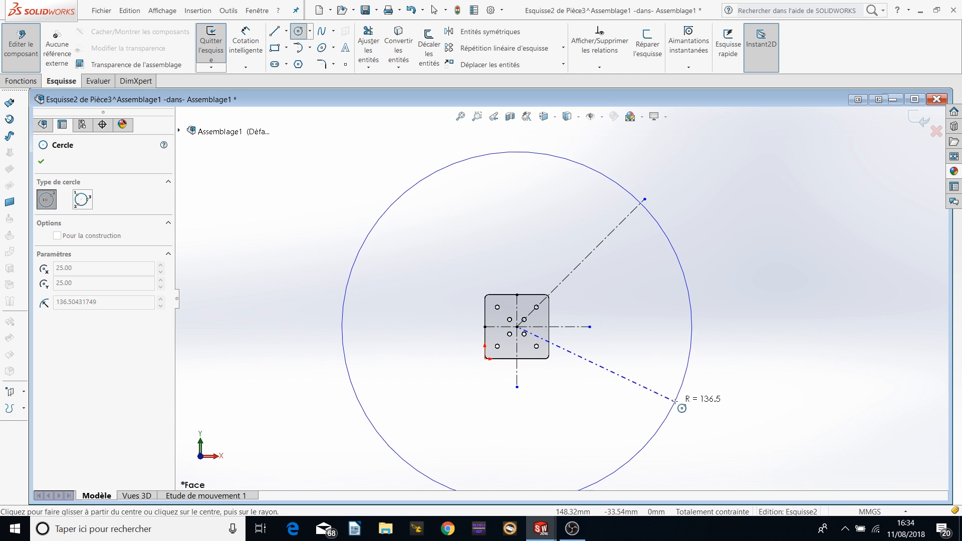
pyautogui.click(683, 307)
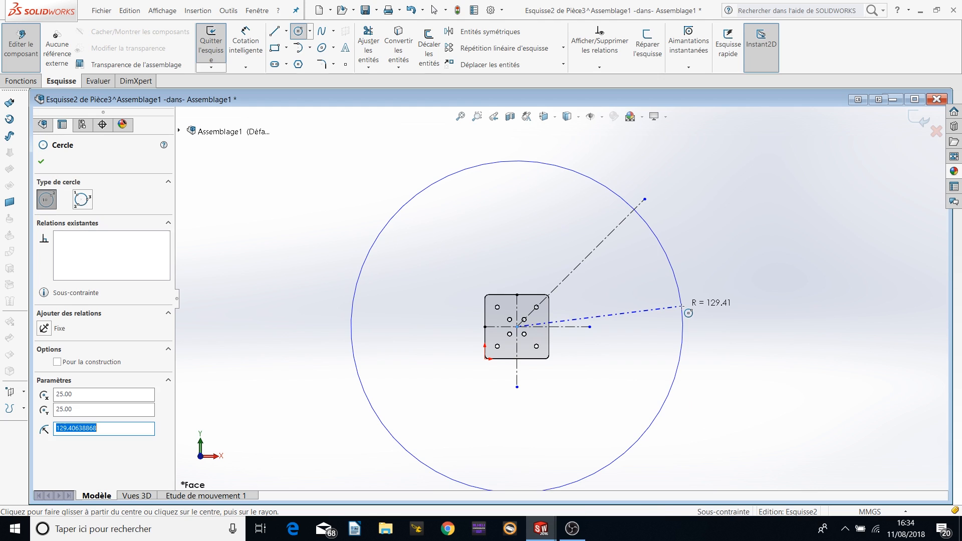
pyautogui.click(40, 163)
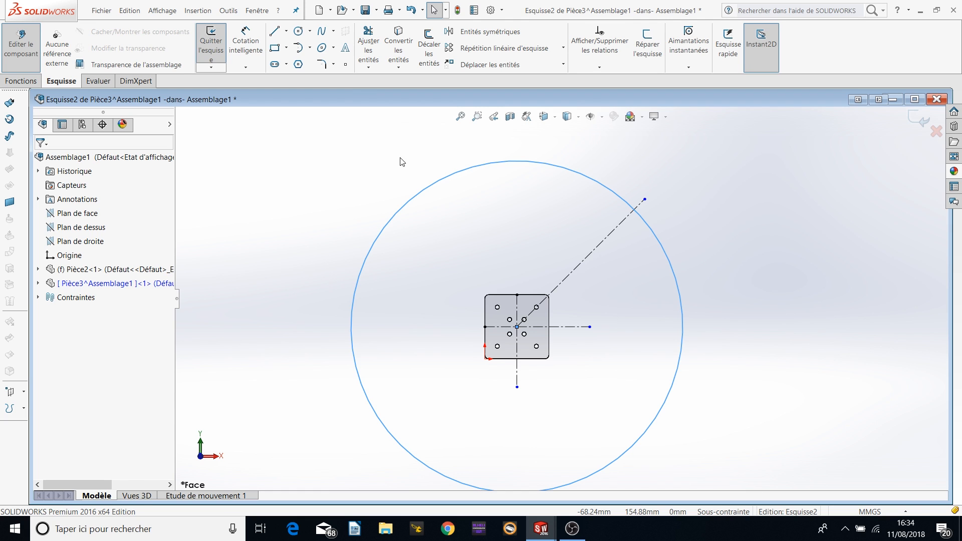
# - Dimension the large circle's diameter and set it to 210 mm
pyautogui.click(251, 33)
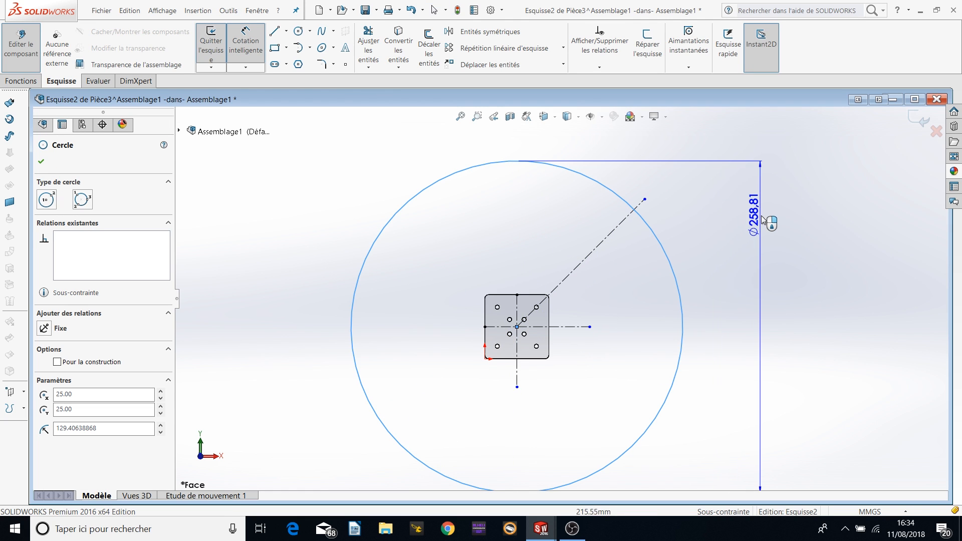
pyautogui.click(761, 215)
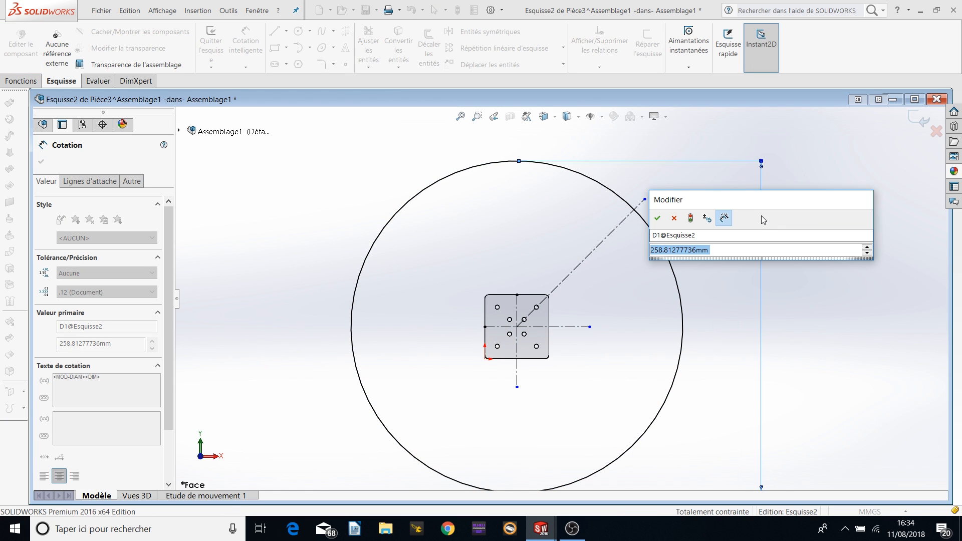
pyautogui.write('210')
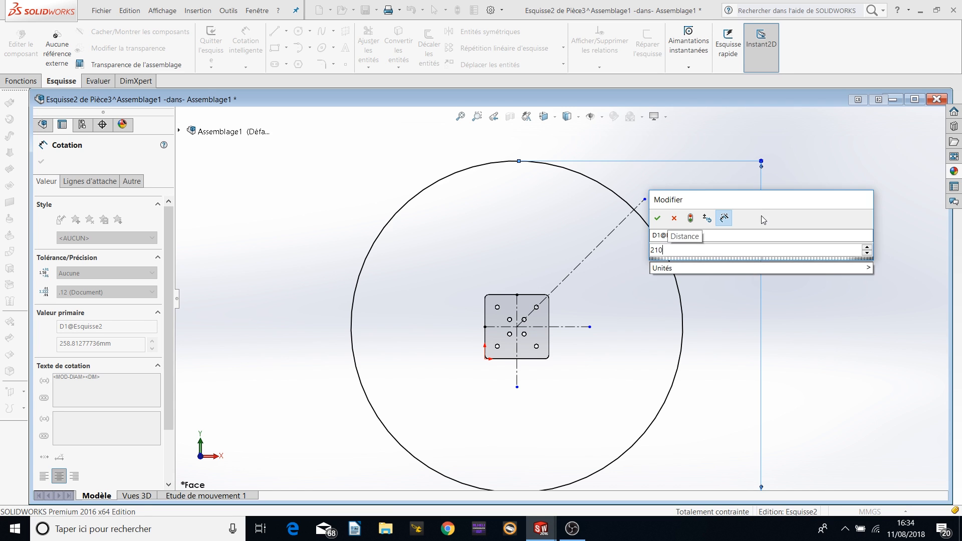
pyautogui.press('Return')
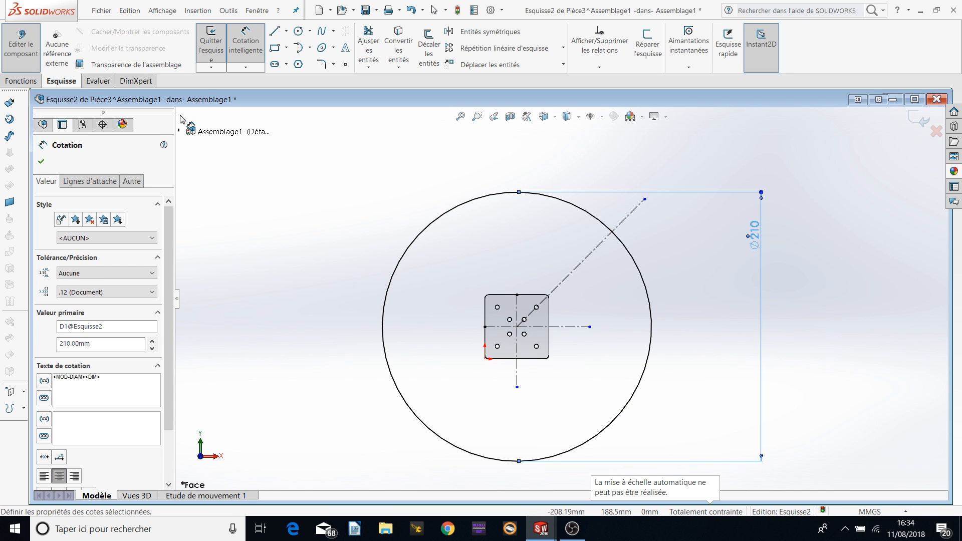
pyautogui.click(41, 163)
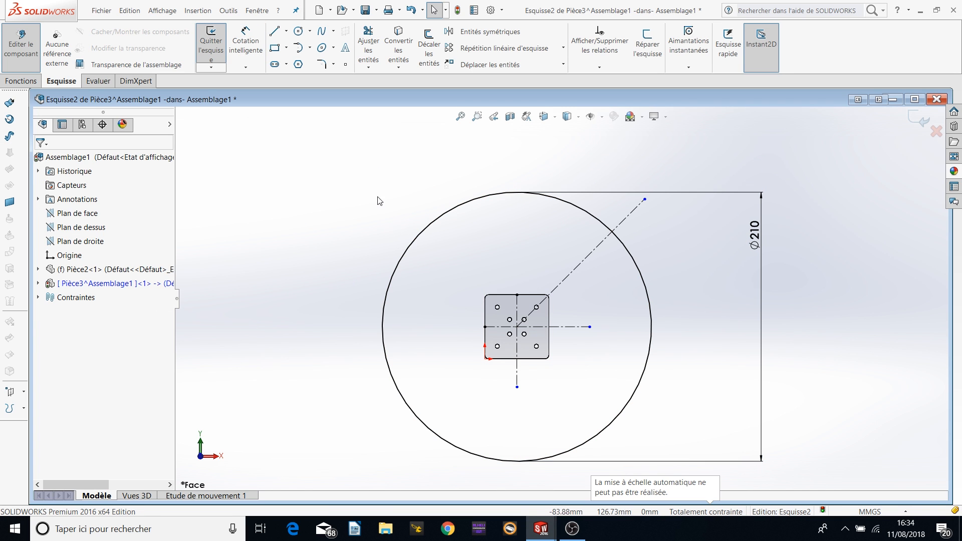
# - Convert the 210 mm circle to construction geometry
pyautogui.click(432, 228)
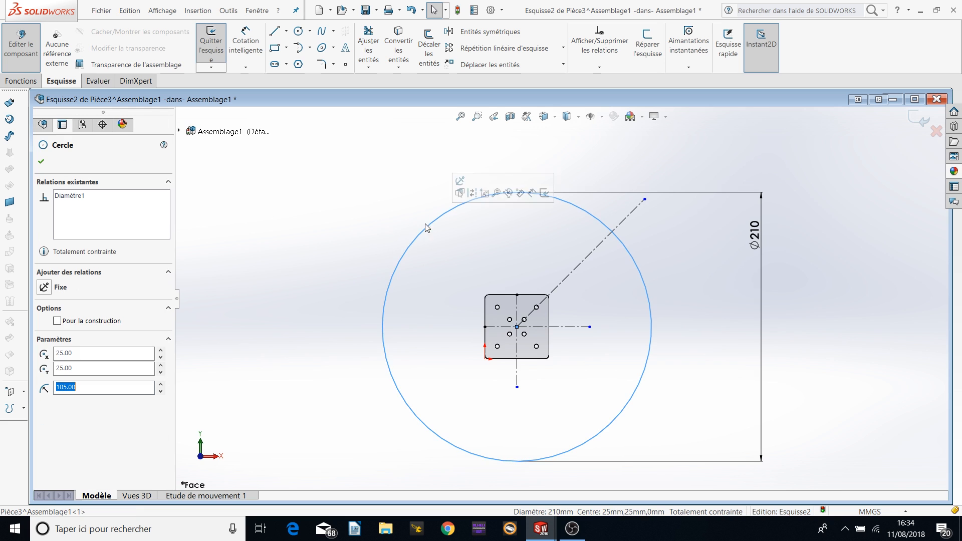
pyautogui.click(57, 321)
pyautogui.click(290, 217)
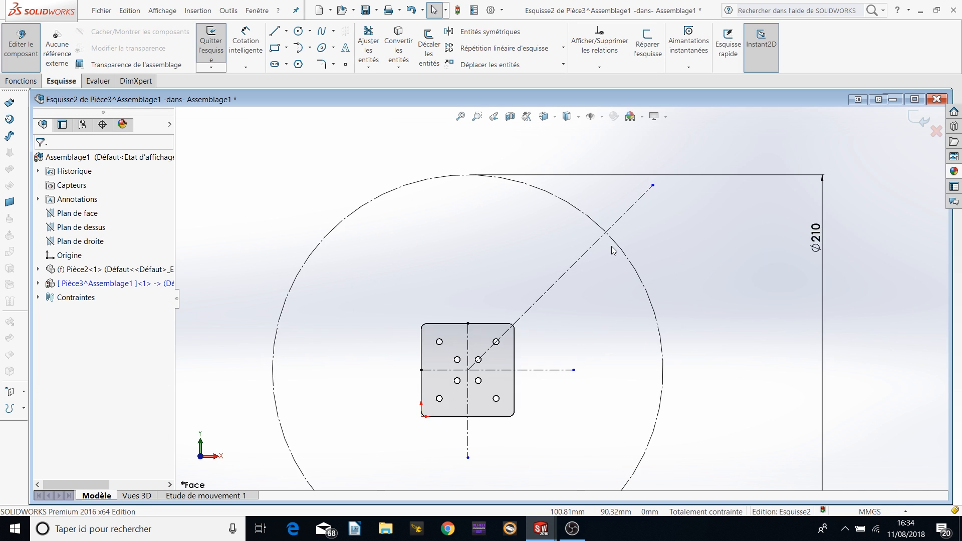
# - Sketch a corner rectangle around the plate with its upper-left and lower-right corners on the construction circle
pyautogui.scroll(-3, 606, 239)
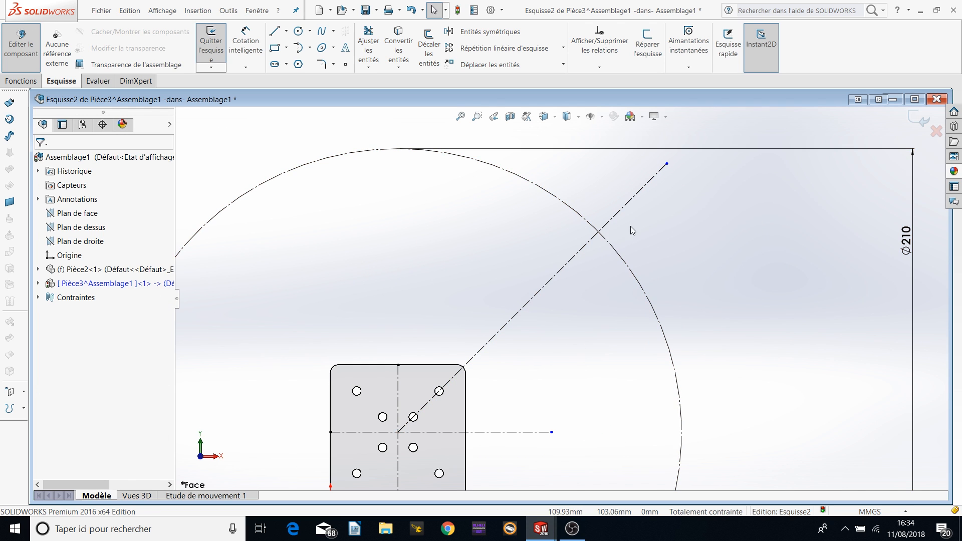
pyautogui.scroll(3, 652, 250)
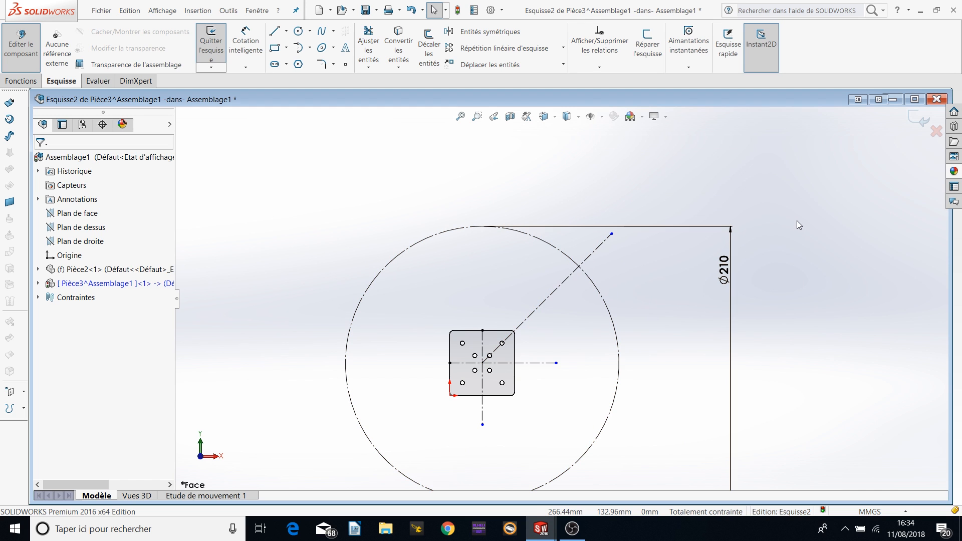
pyautogui.click(274, 48)
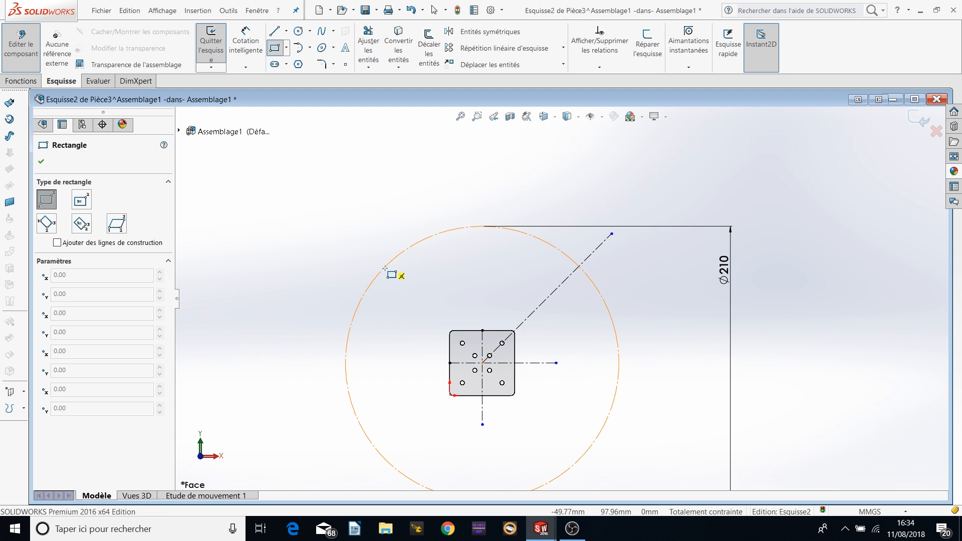
pyautogui.moveTo(378, 274); pyautogui.dragTo(597, 438)
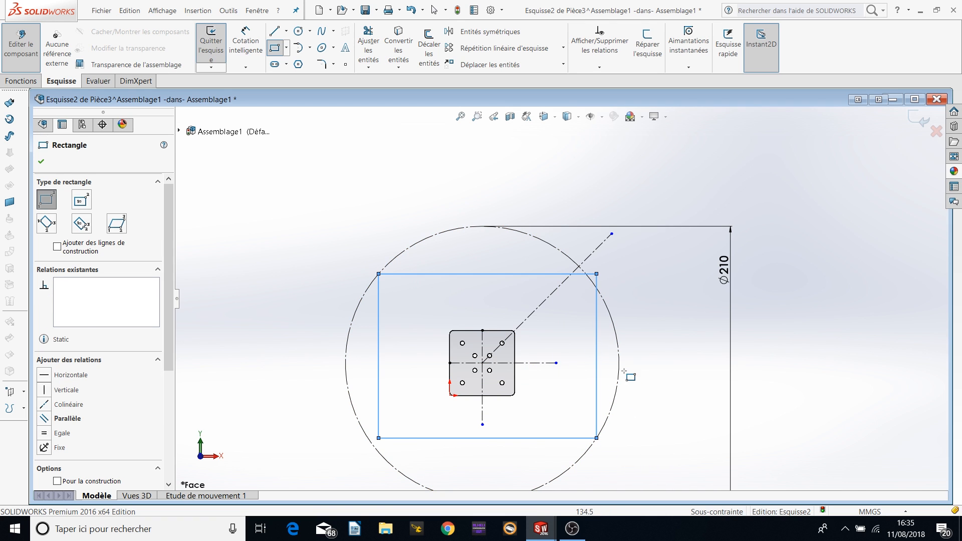
pyautogui.press('Escape')
# - Make the rectangle's upper-right corner coincident with the construction circle
pyautogui.click(596, 273)
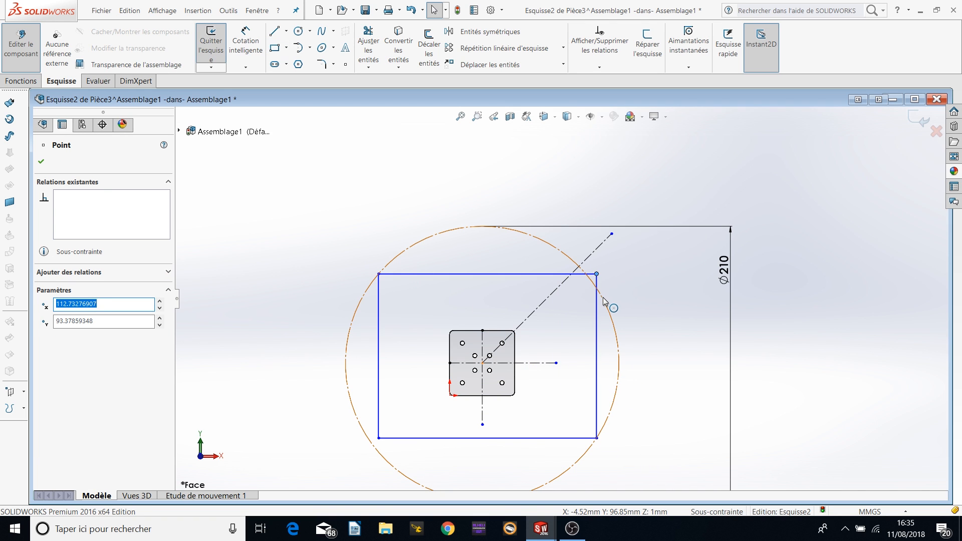
pyautogui.keyDown('ctrl'); pyautogui.click(602, 297); pyautogui.keyUp('ctrl')
pyautogui.click(48, 353)
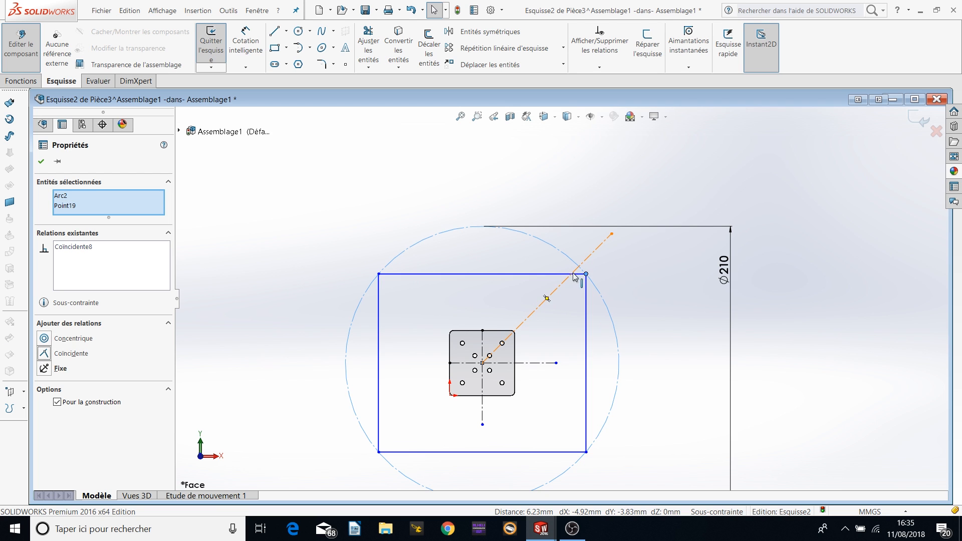
# - Move the rectangle's upper-right corner downward along the 210 mm construction circle to make the rectangle wider and flatter
pyautogui.click(401, 207)
pyautogui.moveTo(586, 274)
pyautogui.mouseDown()
pyautogui.moveTo(599, 294)
pyautogui.moveTo(600, 284)
pyautogui.mouseUp()
pyautogui.click(534, 190)
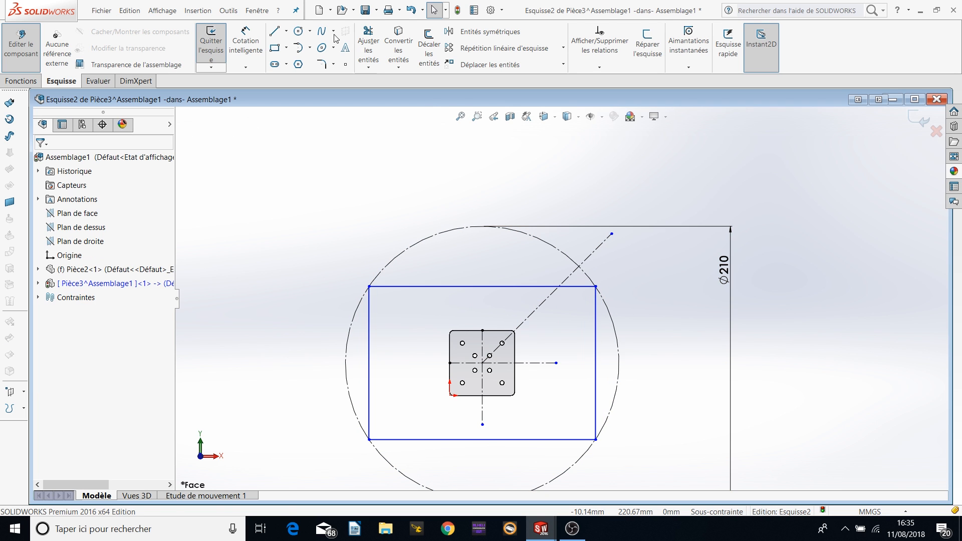
# - Sketch a circle centred on the rectangle's upper-right corner and dimension its diameter to 130 mm
pyautogui.click(299, 31)
pyautogui.click(596, 286)
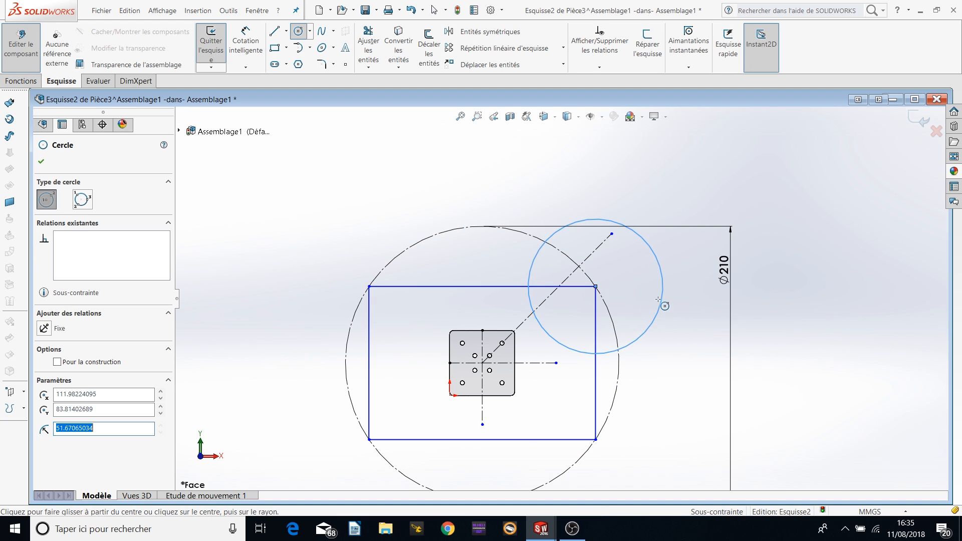
pyautogui.click(41, 161)
pyautogui.click(247, 42)
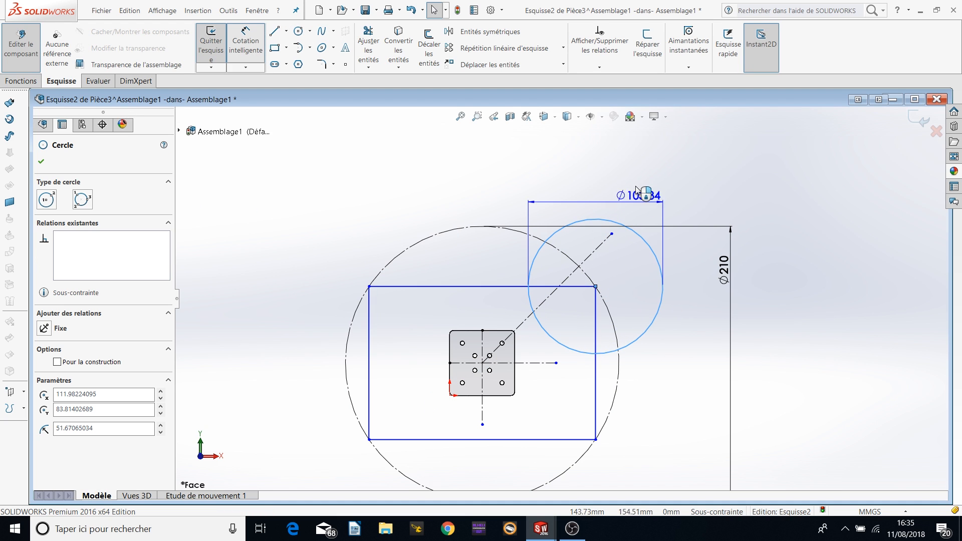
pyautogui.click(642, 182)
pyautogui.press('Return')
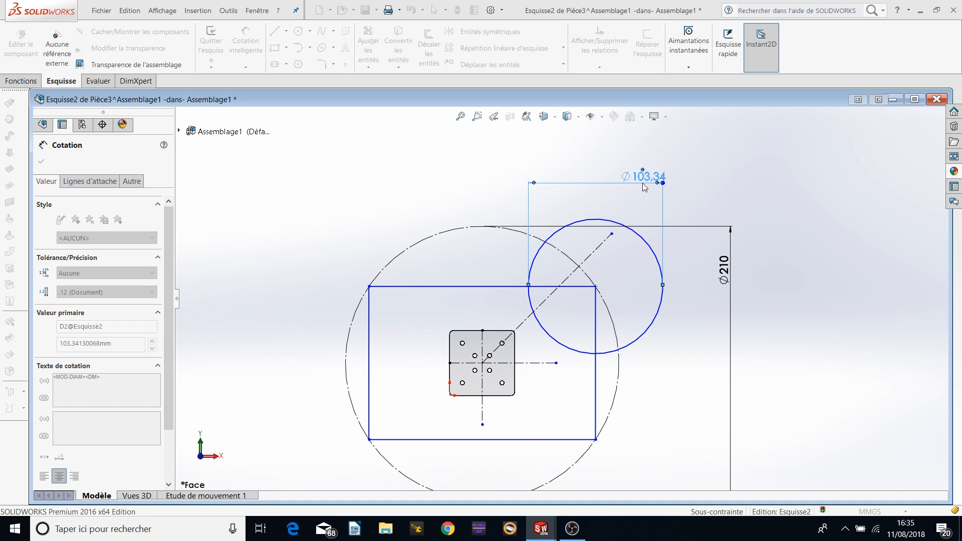
pyautogui.write('130')
pyautogui.press('Return')
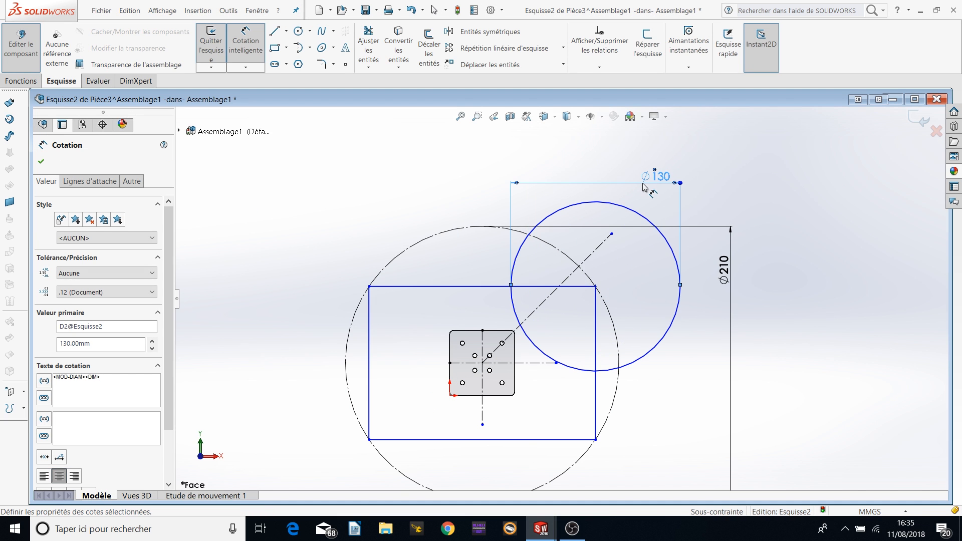
pyautogui.click(42, 162)
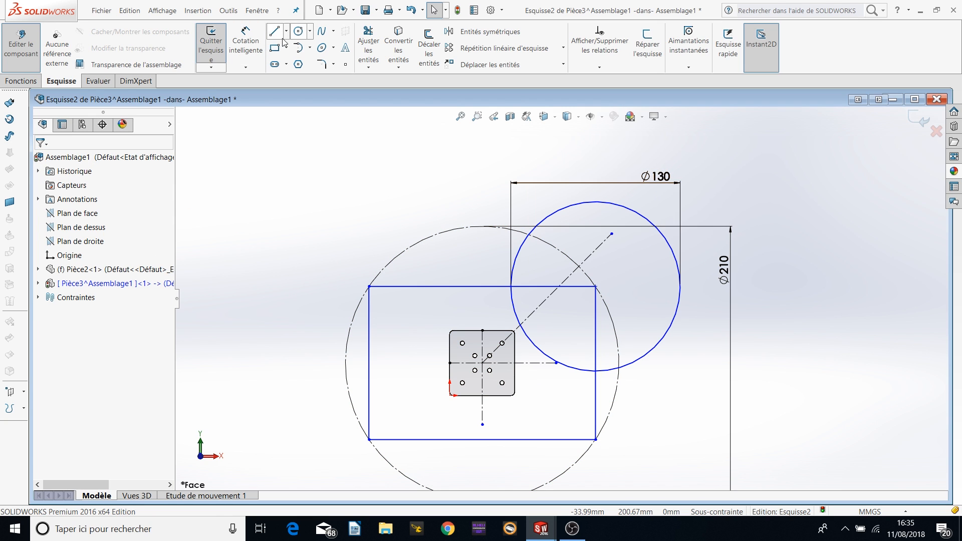
# - Sketch a second circle centred on the rectangle's lower-right corner and dimension its diameter to 130 mm
pyautogui.click(300, 33)
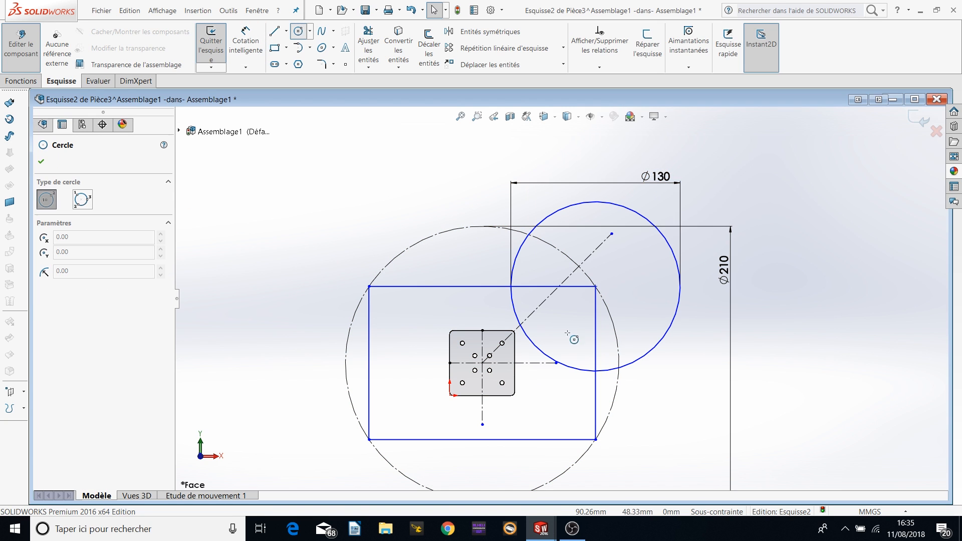
pyautogui.click(595, 440)
pyautogui.click(645, 470)
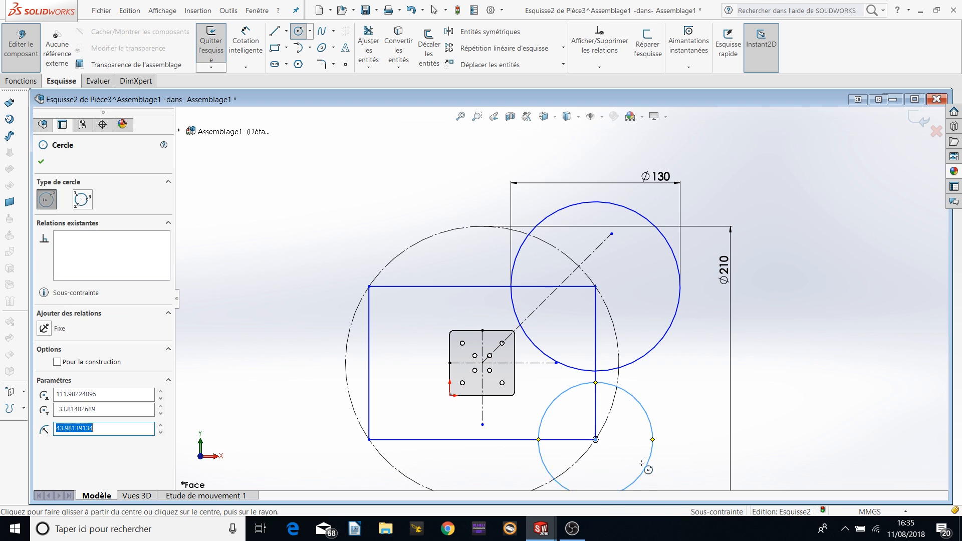
pyautogui.click(41, 161)
pyautogui.click(253, 39)
pyautogui.scroll(4, 697, 397)
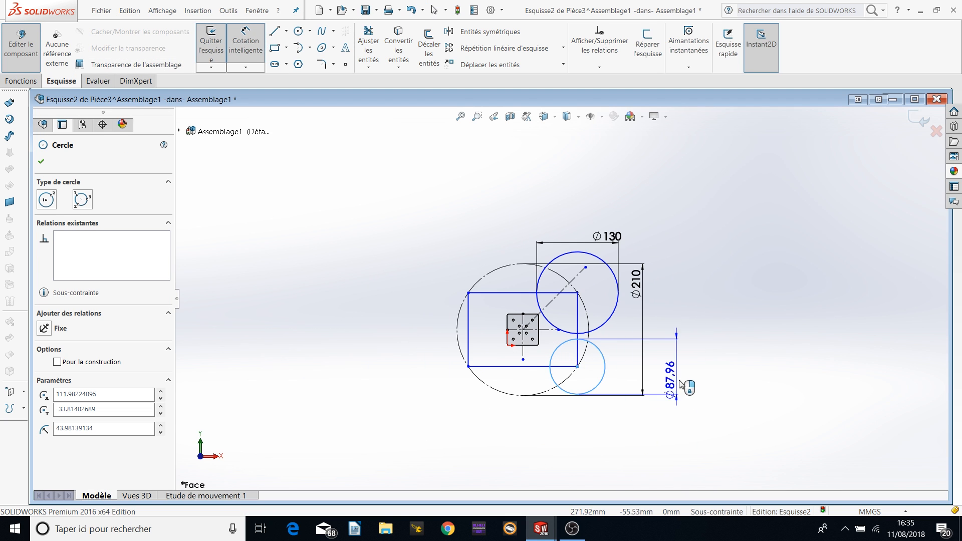
pyautogui.click(687, 375)
pyautogui.write('130')
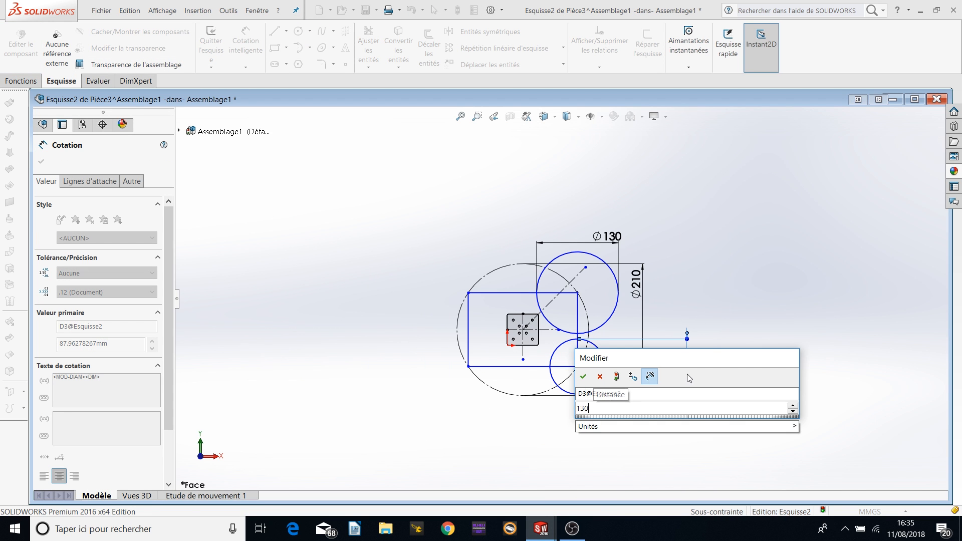
pyautogui.press('Return')
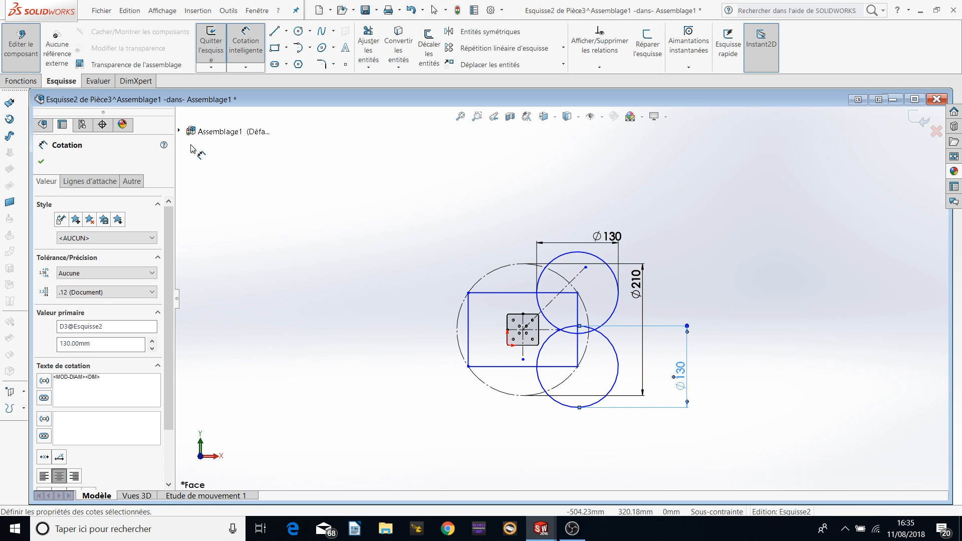
pyautogui.click(41, 161)
# - Place the rectangle's upper-right corner where the diagonal centreline crosses the 210 mm circle, deleting and re-adding its coincident relation with the circle
pyautogui.scroll(-4, 586, 321)
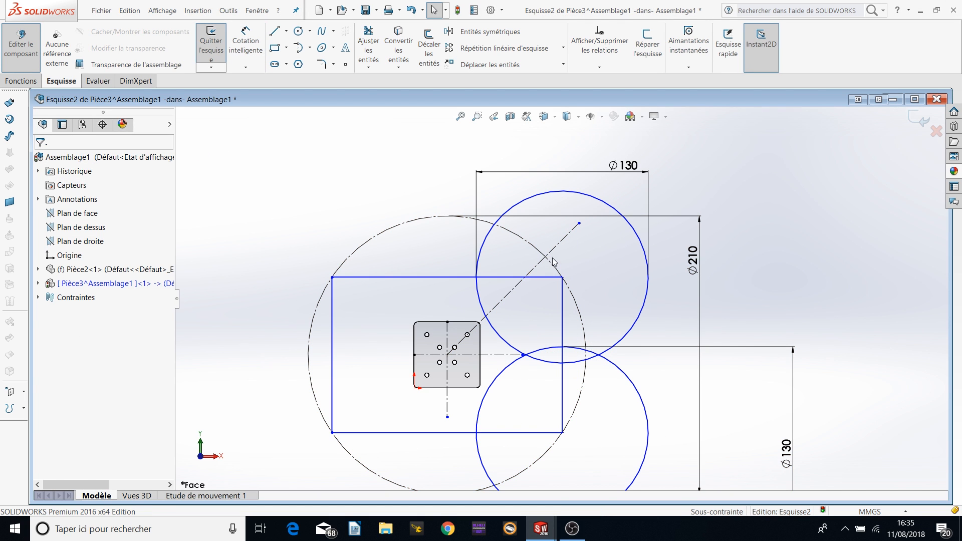
pyautogui.moveTo(562, 277)
pyautogui.mouseDown()
pyautogui.moveTo(556, 241)
pyautogui.moveTo(546, 258)
pyautogui.mouseUp()
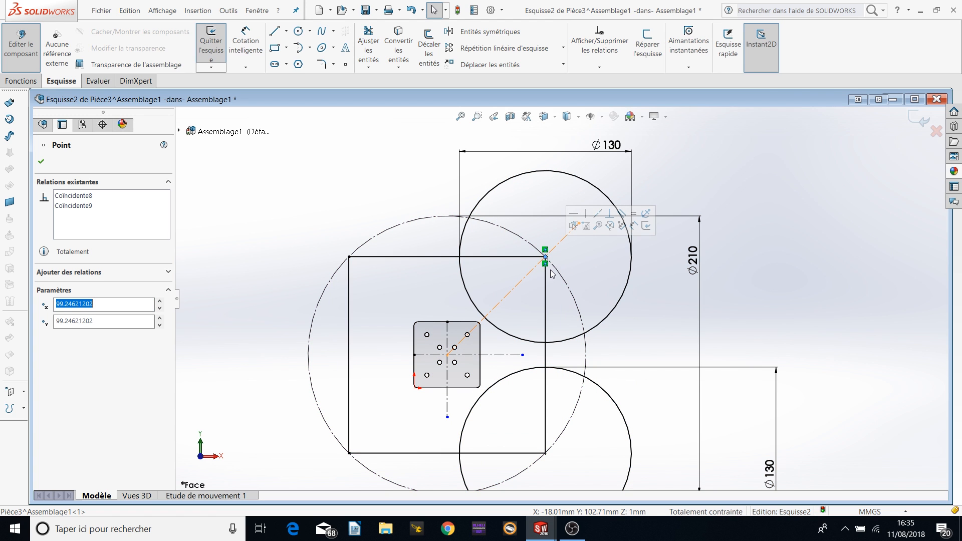
pyautogui.click(80, 196)
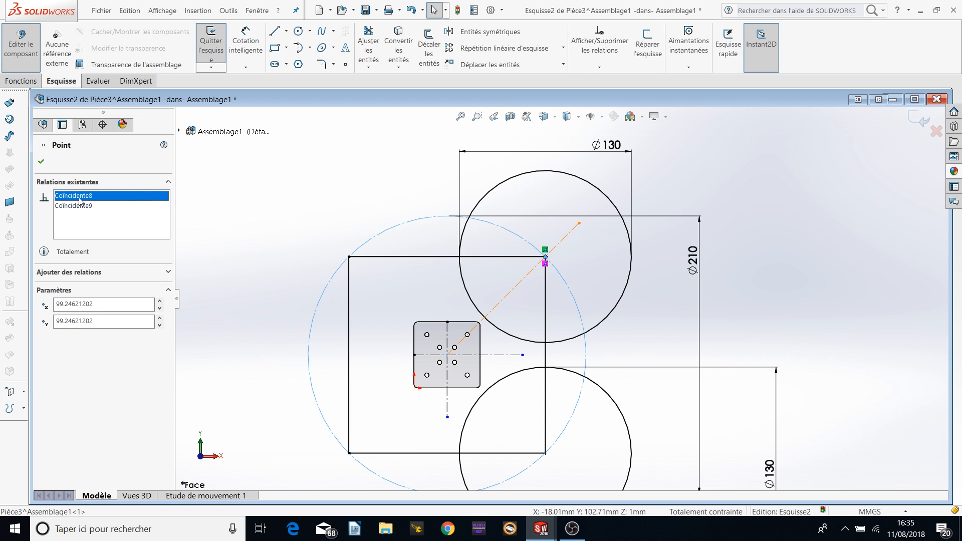
pyautogui.press('Delete')
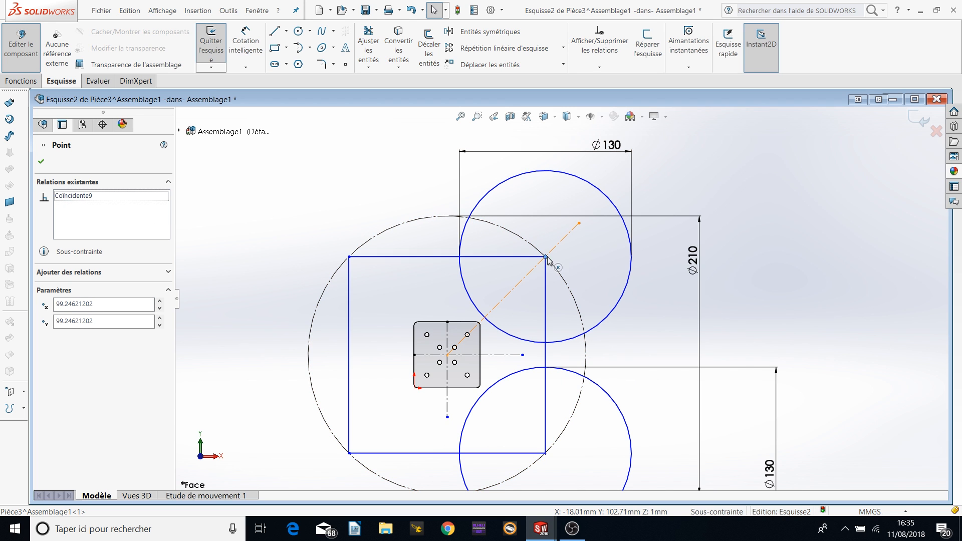
pyautogui.moveTo(547, 258); pyautogui.dragTo(546, 257)
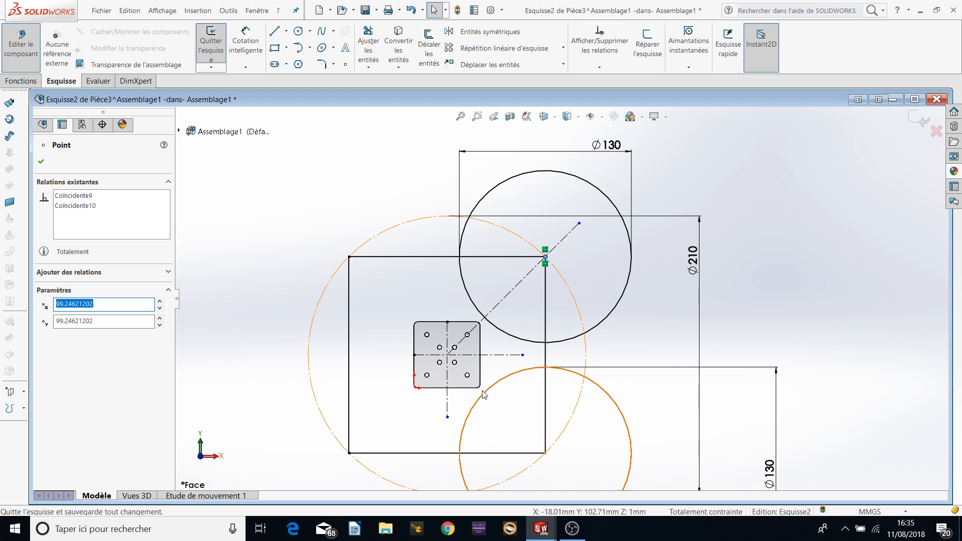
# - Delete the 130 mm circle at the rectangle's lower-right corner
pyautogui.click(556, 369)
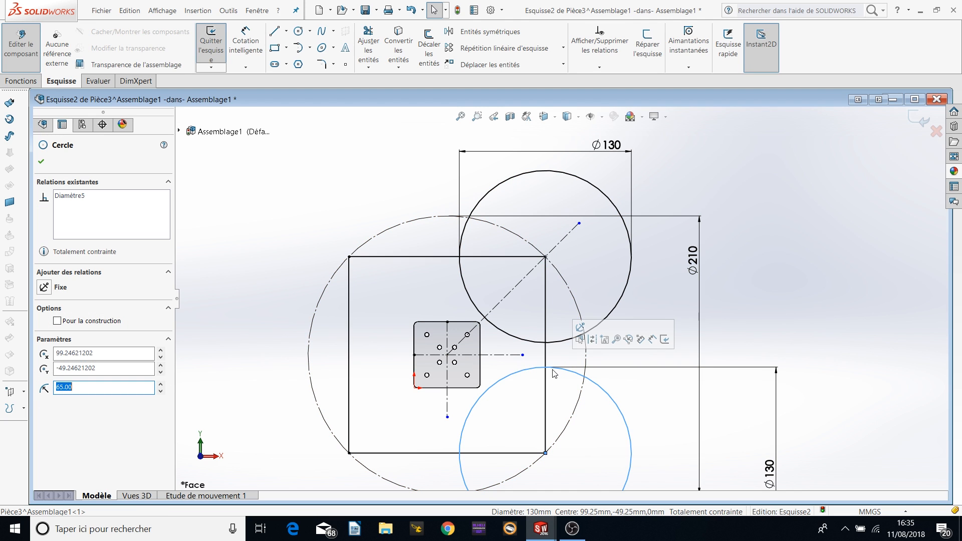
pyautogui.press('Delete')
pyautogui.click(427, 265)
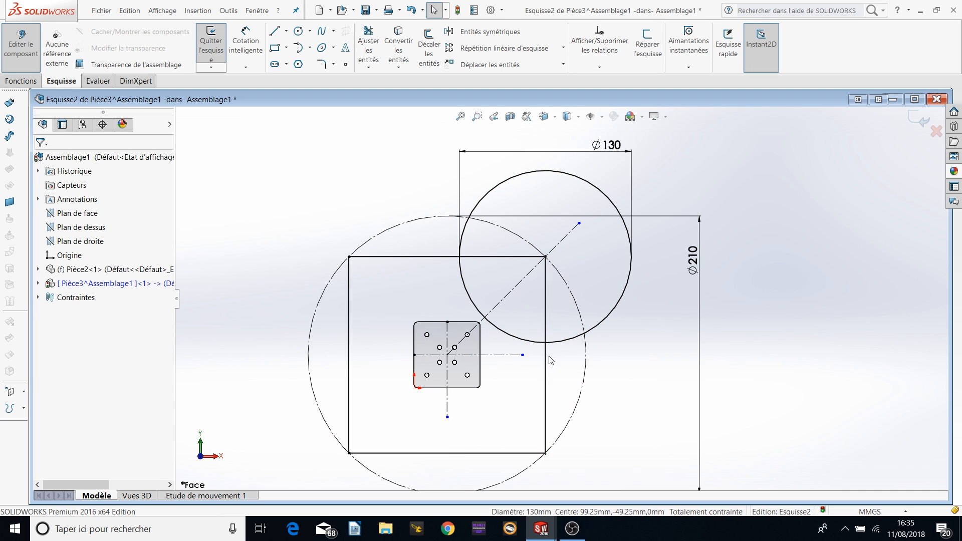
# - Delete all four sides of the rectangle around the plate, keeping the remaining 130 mm circle
pyautogui.click(545, 370)
pyautogui.press('Escape')
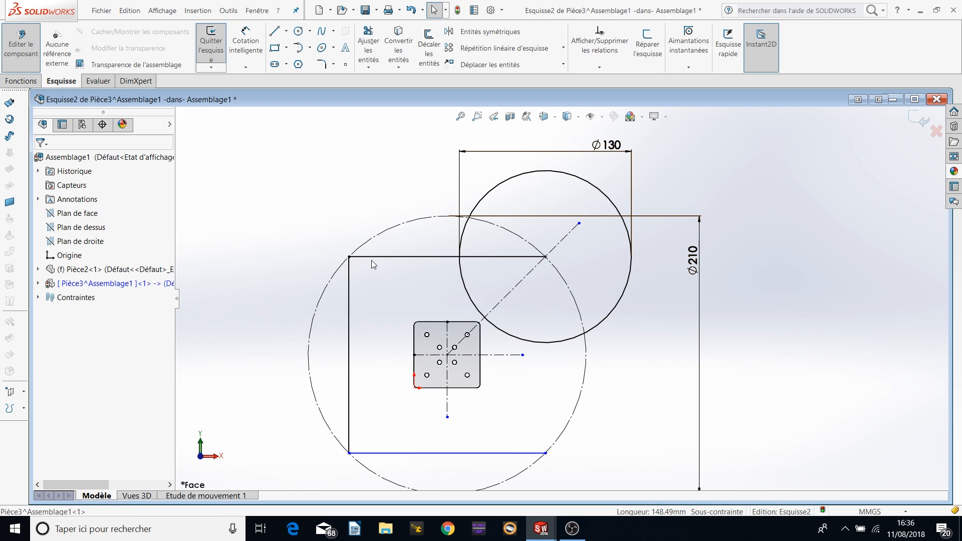
pyautogui.click(447, 257)
pyautogui.press('Delete')
pyautogui.click(349, 280)
pyautogui.press('Delete')
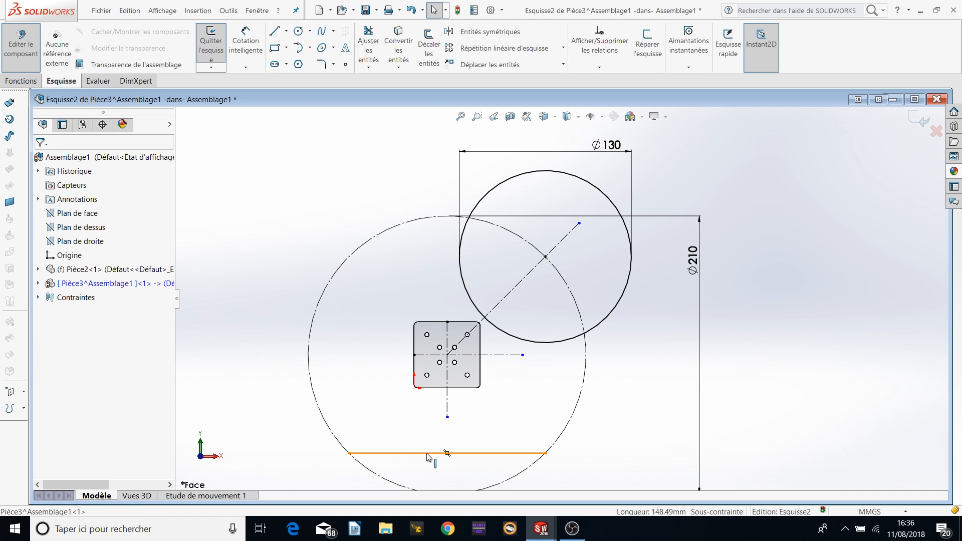
pyautogui.click(427, 453)
pyautogui.press('Delete')
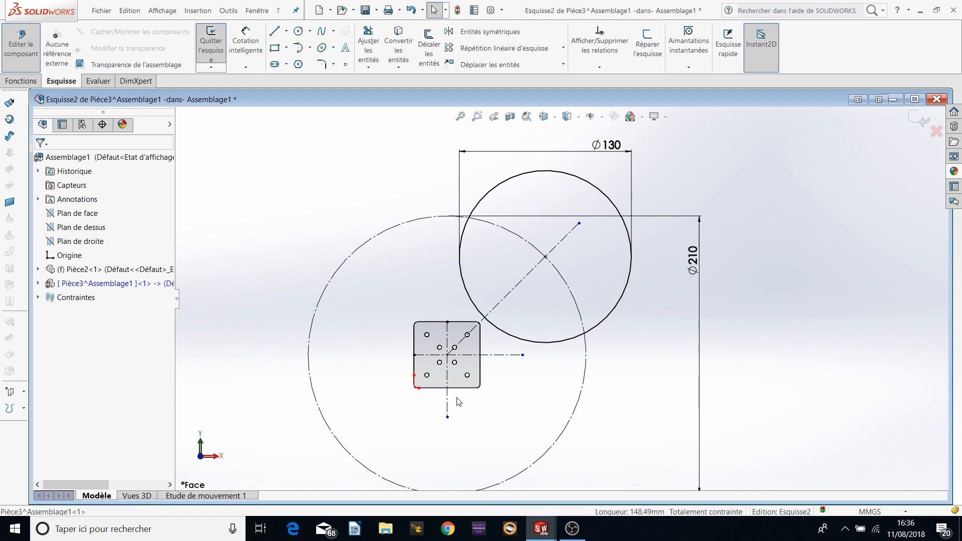
# - Convert the 130 mm circle to construction geometry
pyautogui.click(558, 175)
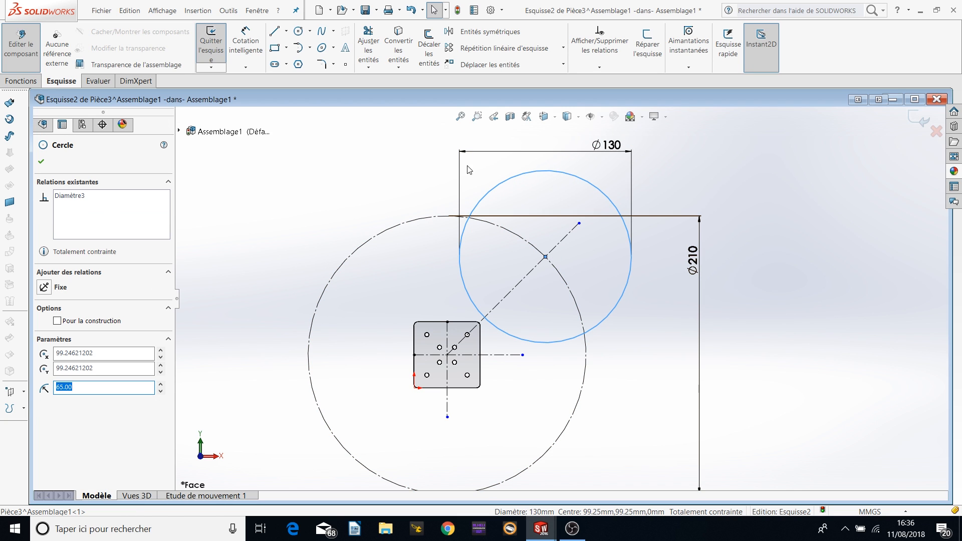
pyautogui.click(57, 321)
pyautogui.press('Escape')
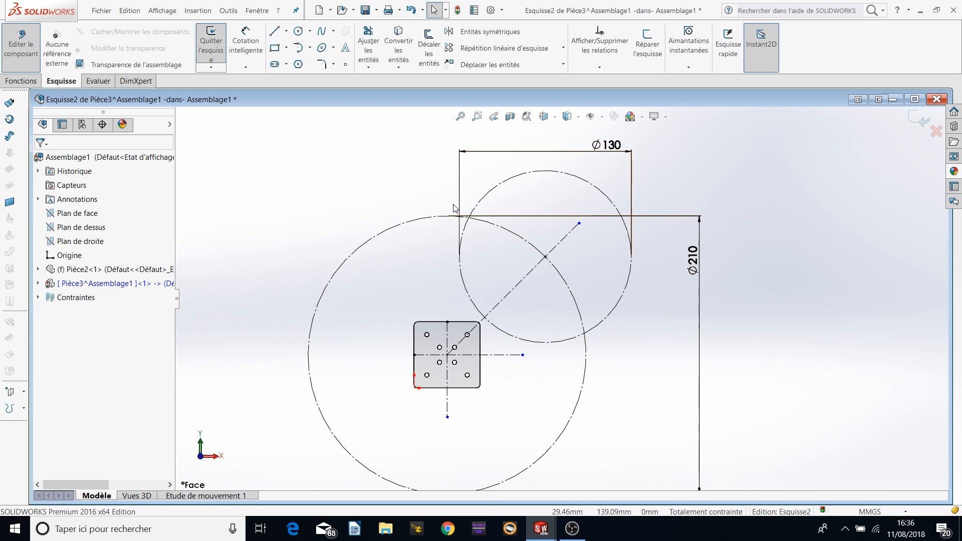
# - Sketch a small circle about 12.6 mm in diameter, centred on the 130 mm construction circle's centre
pyautogui.click(298, 31)
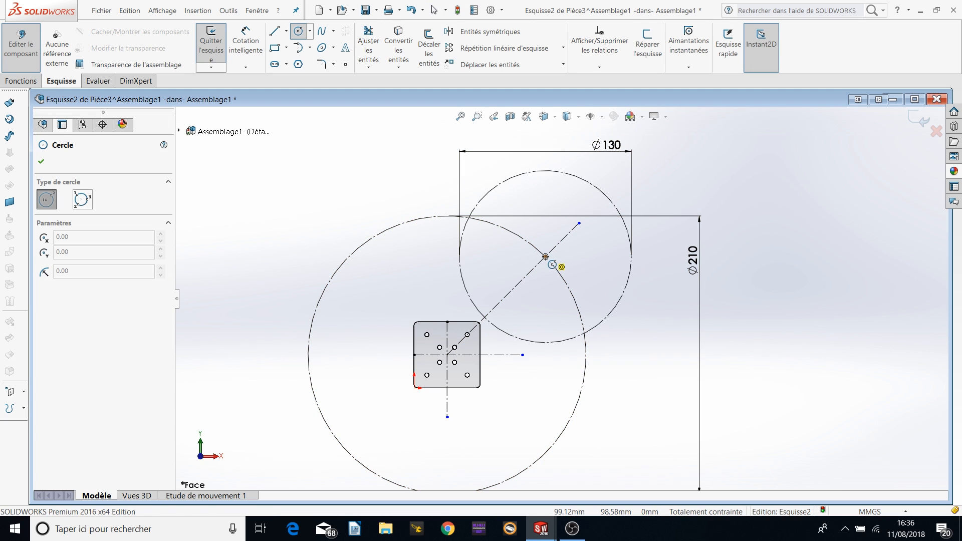
pyautogui.click(545, 256)
pyautogui.click(553, 258)
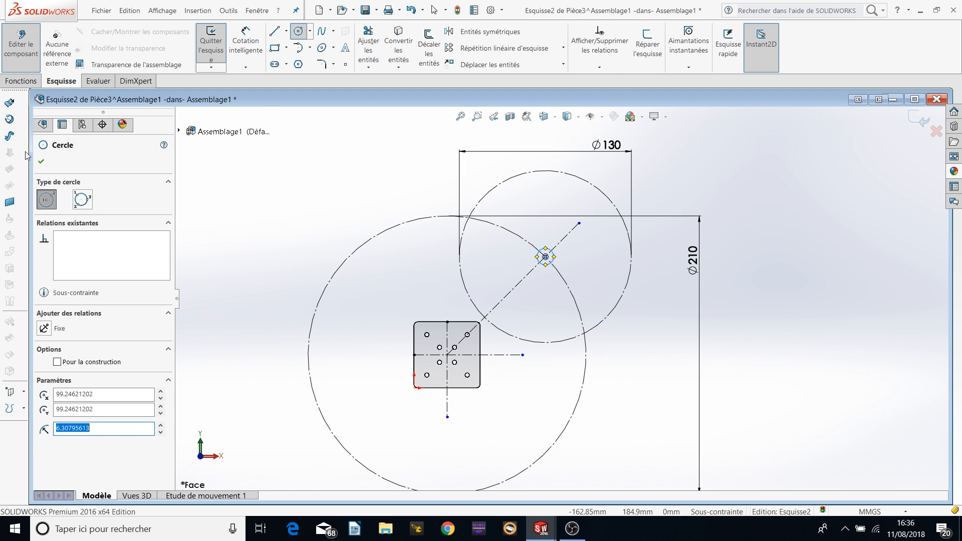